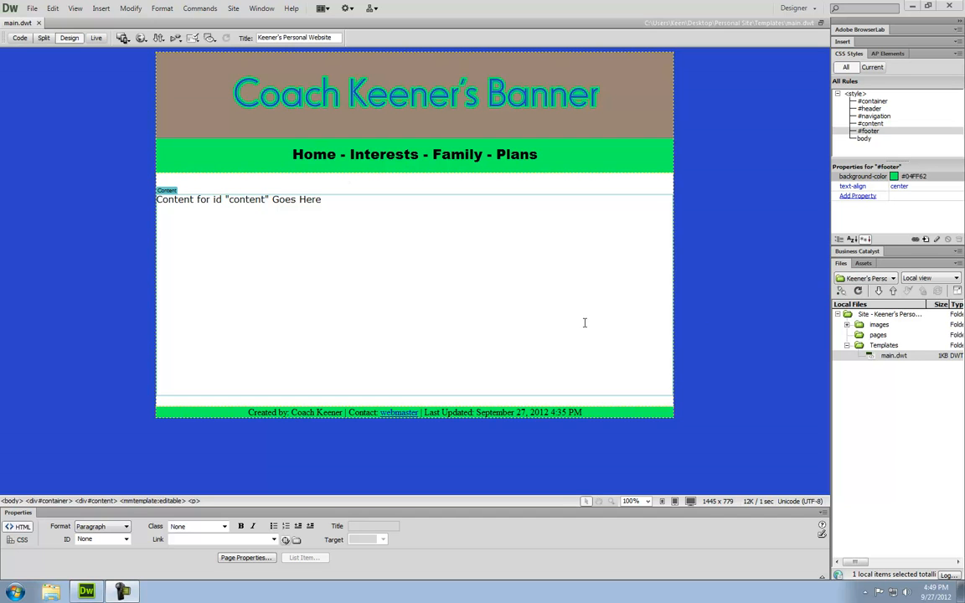
# Step: Create a new page from the "main" template of the personal website, keeping it updated when the template changes
pyautogui.click(32, 9)
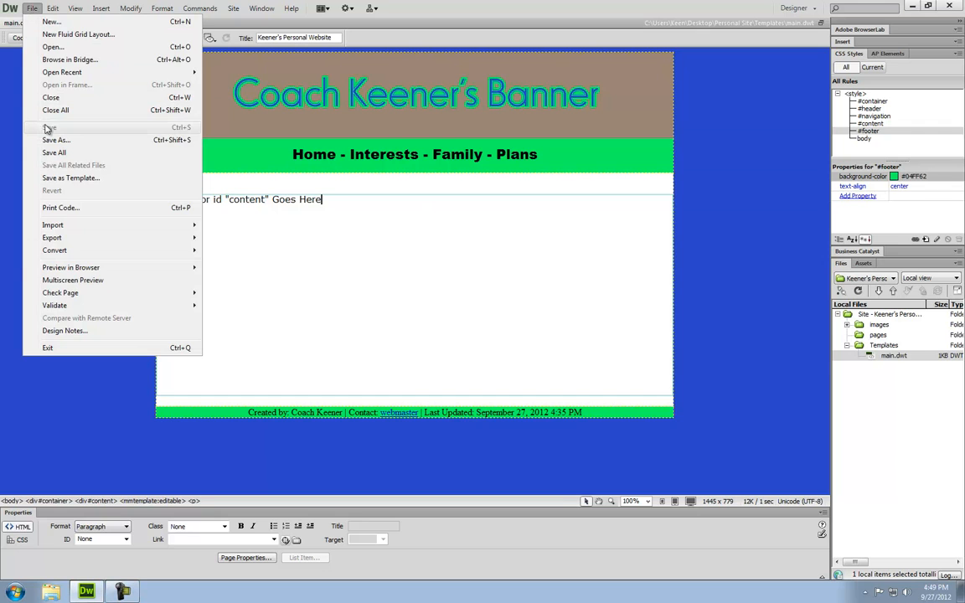
pyautogui.click(18, 99)
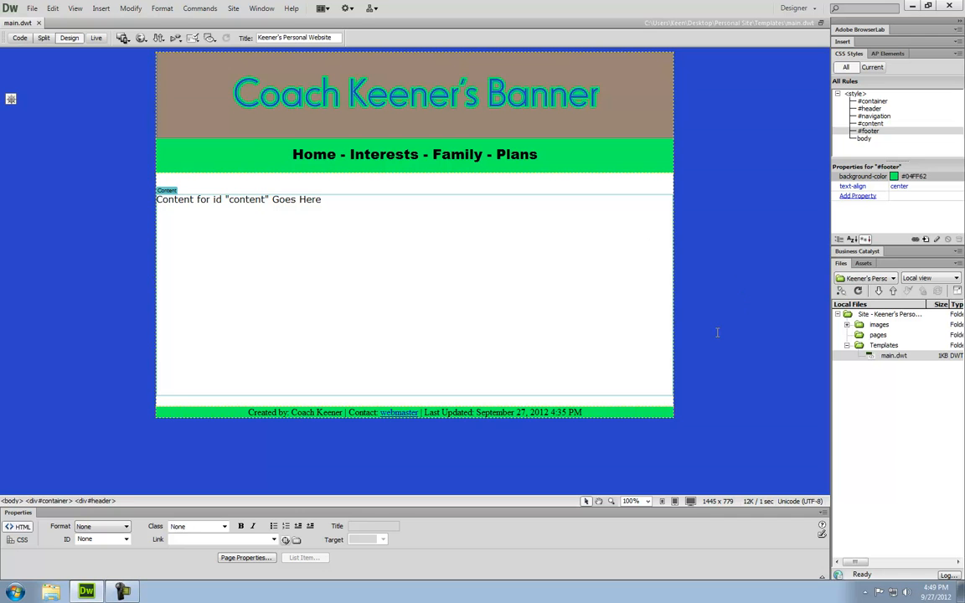
pyautogui.click(32, 9)
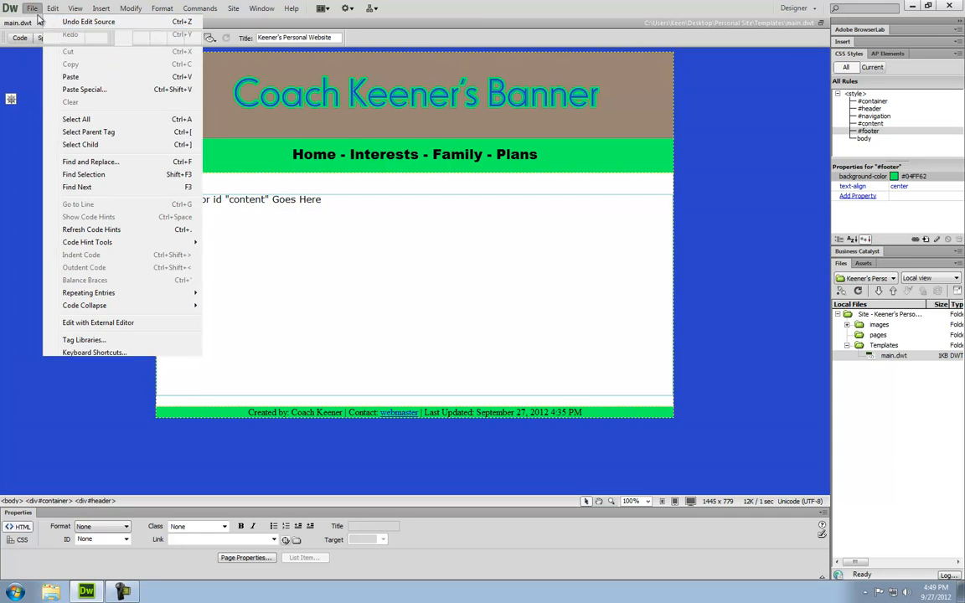
pyautogui.click(39, 22)
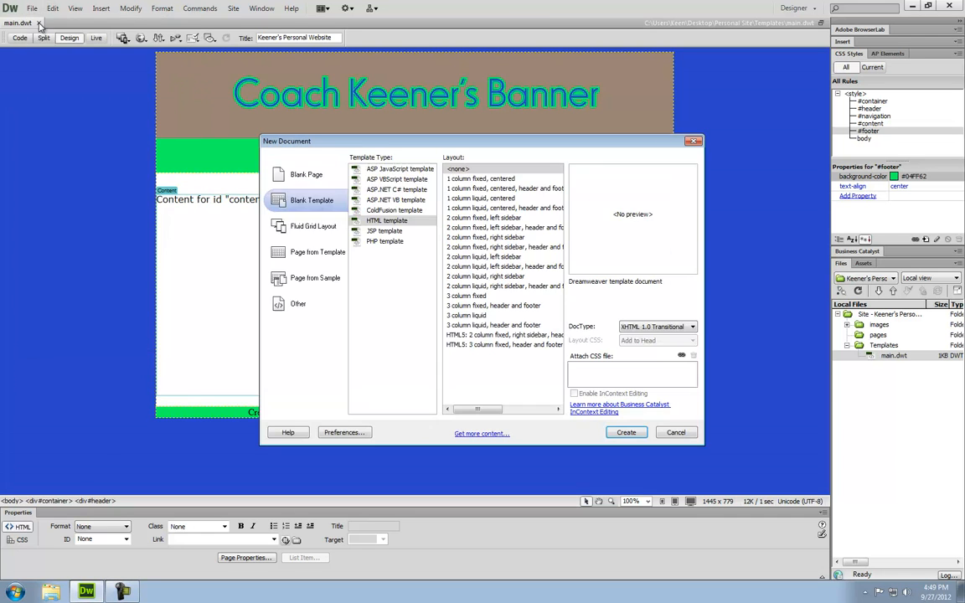
pyautogui.click(309, 252)
pyautogui.click(374, 201)
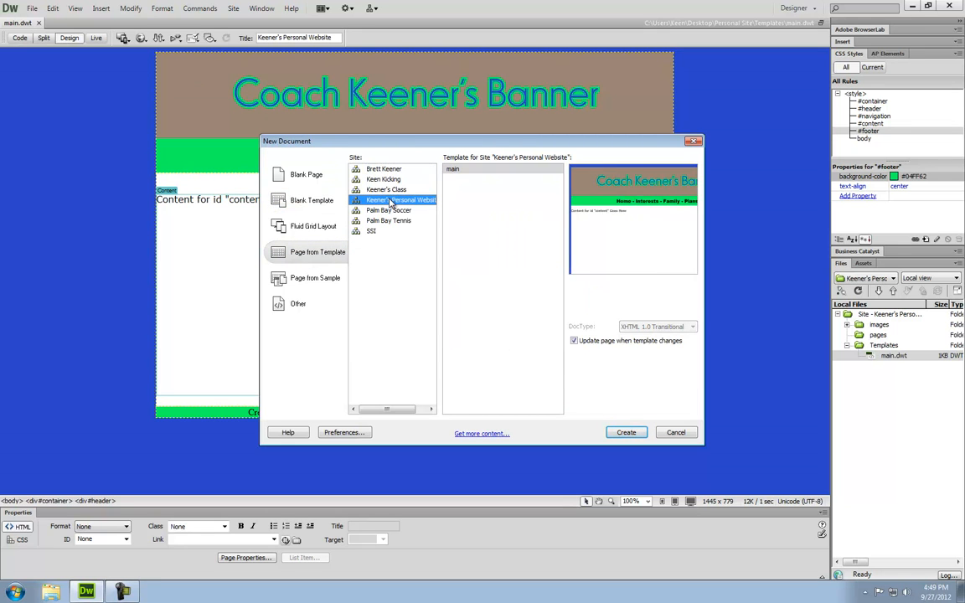
pyautogui.click(456, 170)
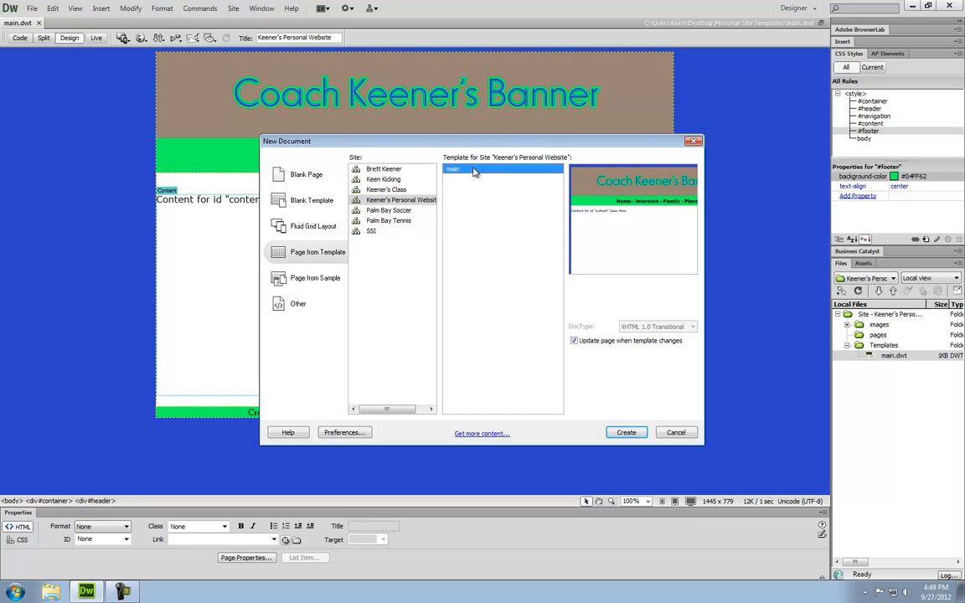
pyautogui.click(624, 431)
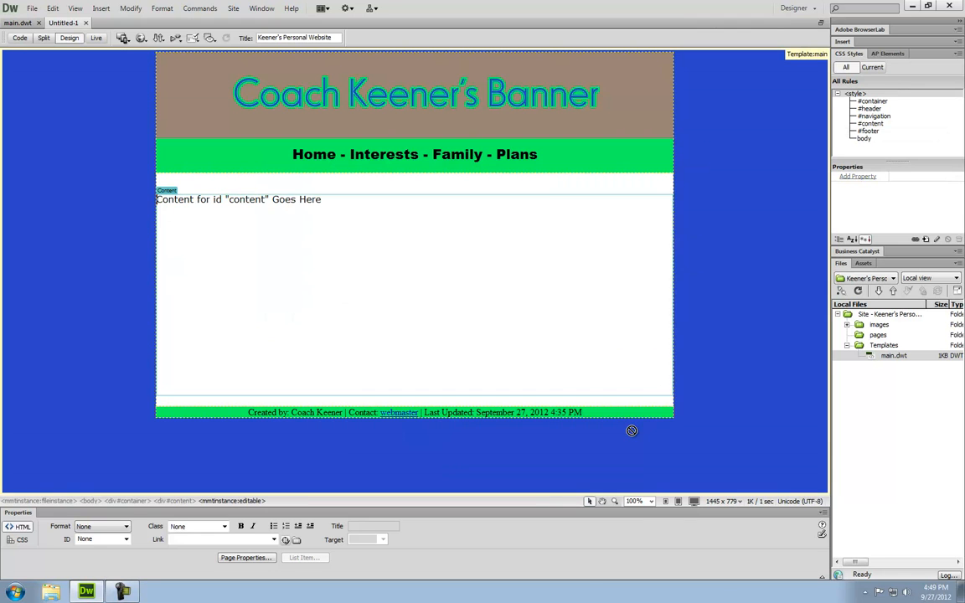
# Step: Replace the placeholder content with "This is the home page named index.html" and save the page as index in the Personal Site folder
pyautogui.moveTo(327, 200); pyautogui.dragTo(180, 195)
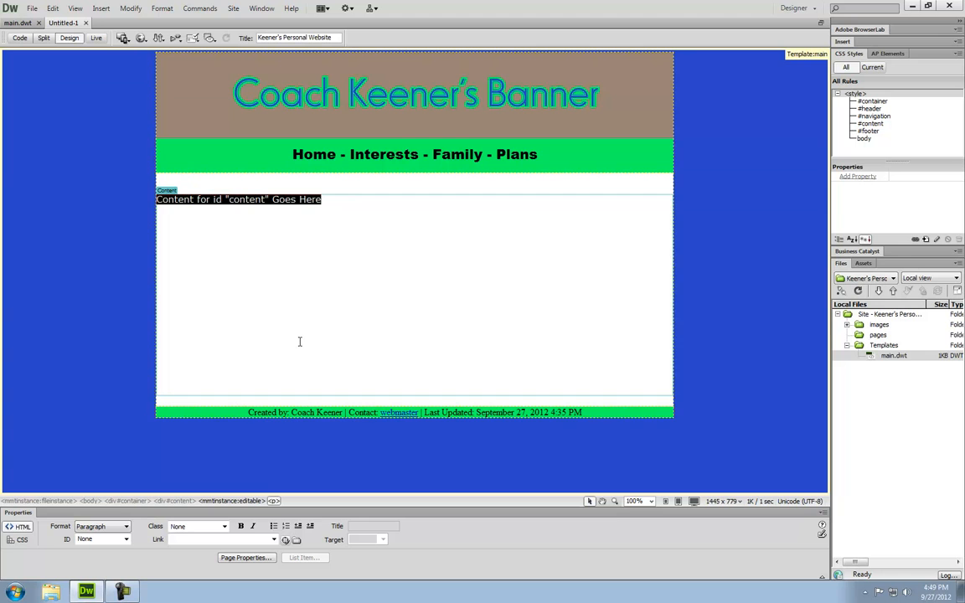
pyautogui.write('This is the home page named index.html')
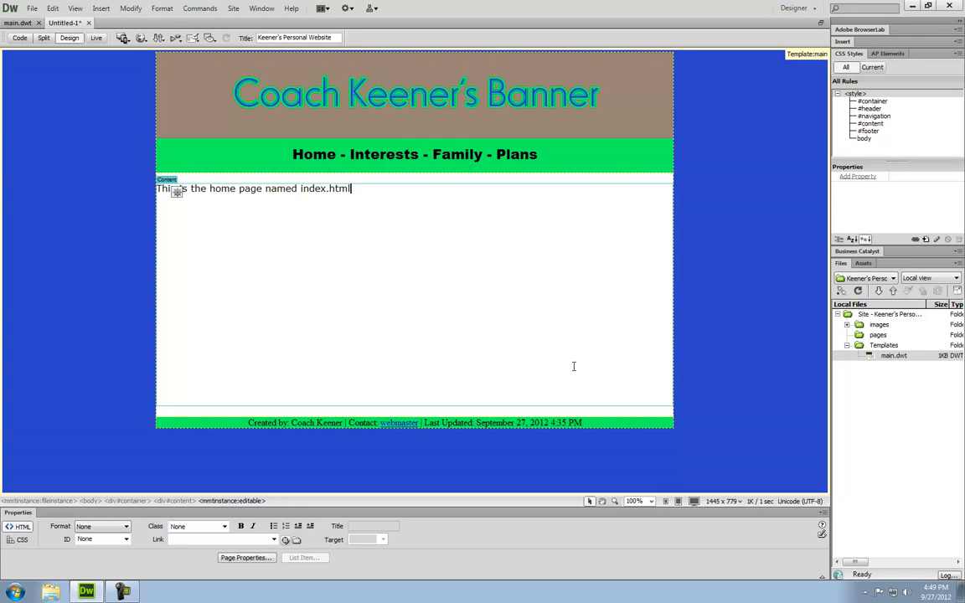
pyautogui.click(31, 10)
pyautogui.click(61, 139)
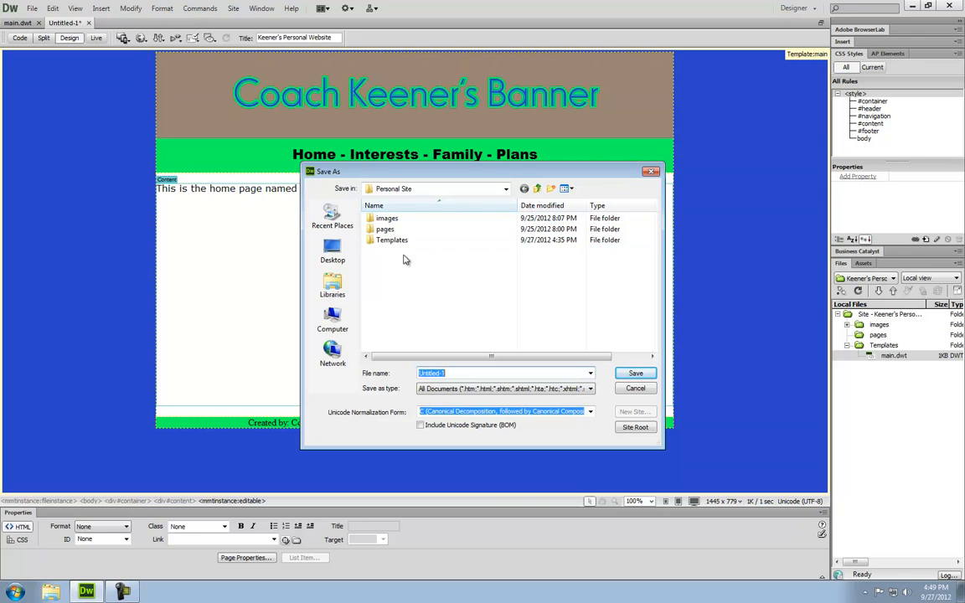
pyautogui.write('index')
pyautogui.click(637, 374)
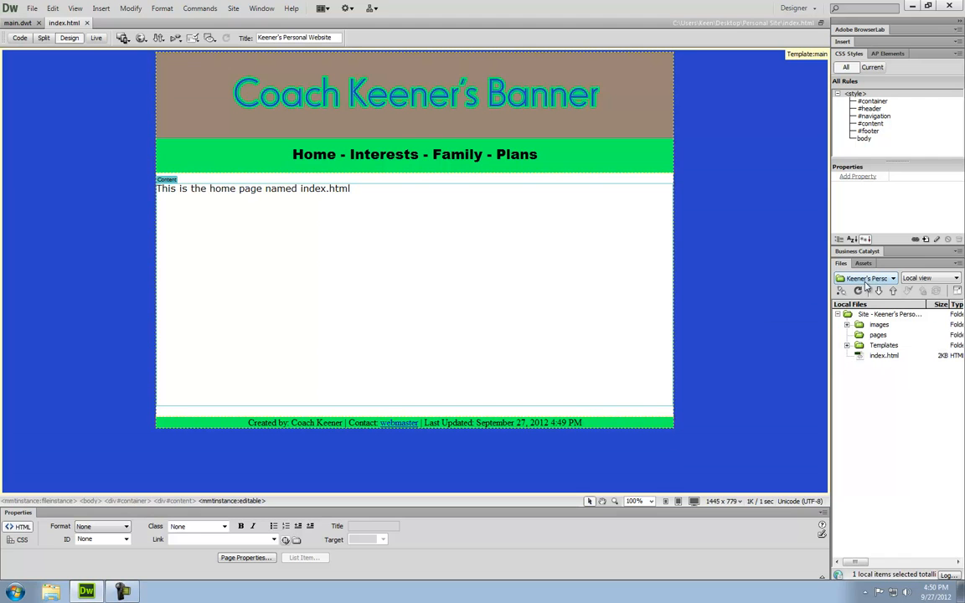
# Step: Close index.html and create another page from the personal website's "main" template
pyautogui.click(87, 24)
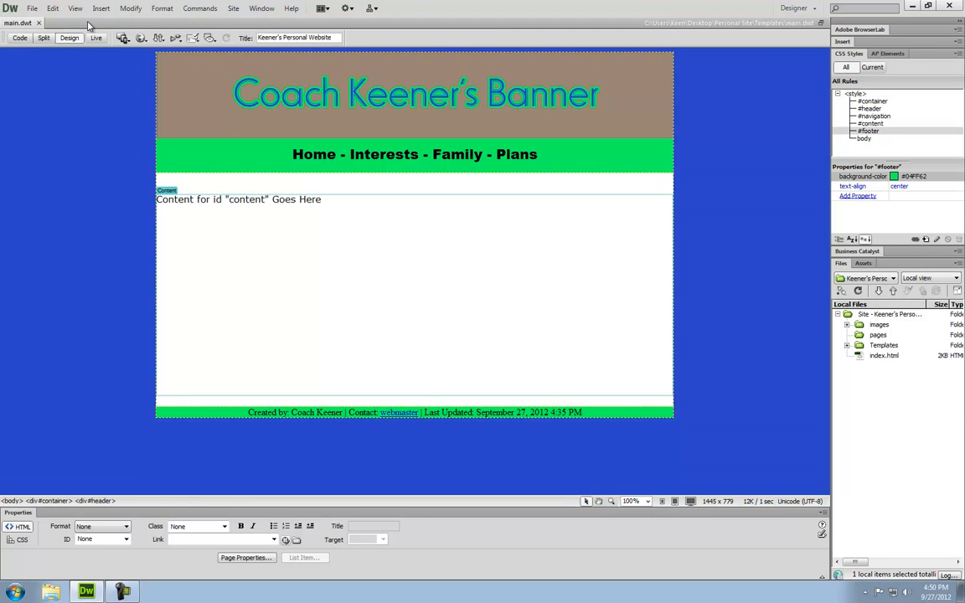
pyautogui.click(32, 8)
pyautogui.click(37, 21)
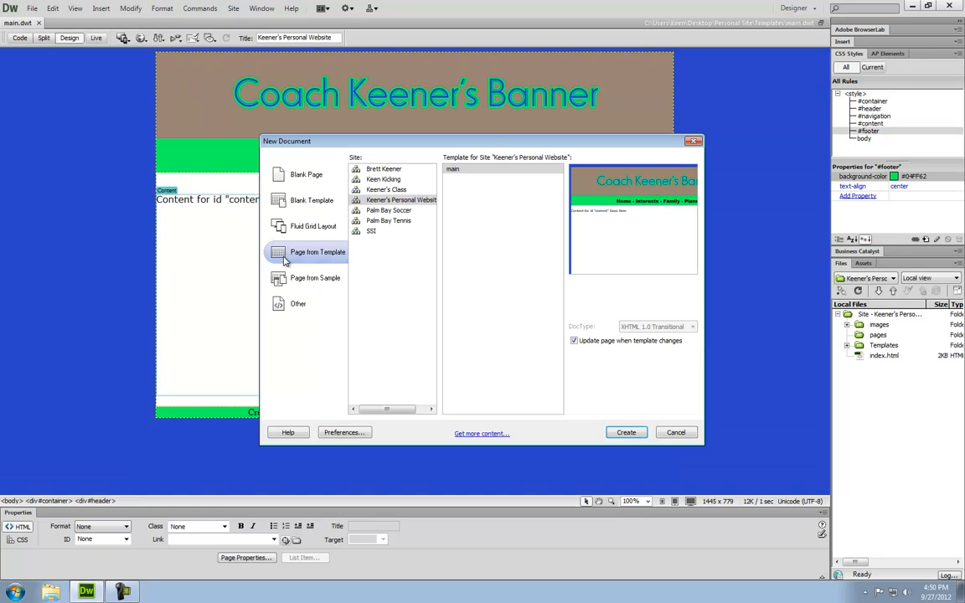
pyautogui.click(392, 200)
pyautogui.click(465, 170)
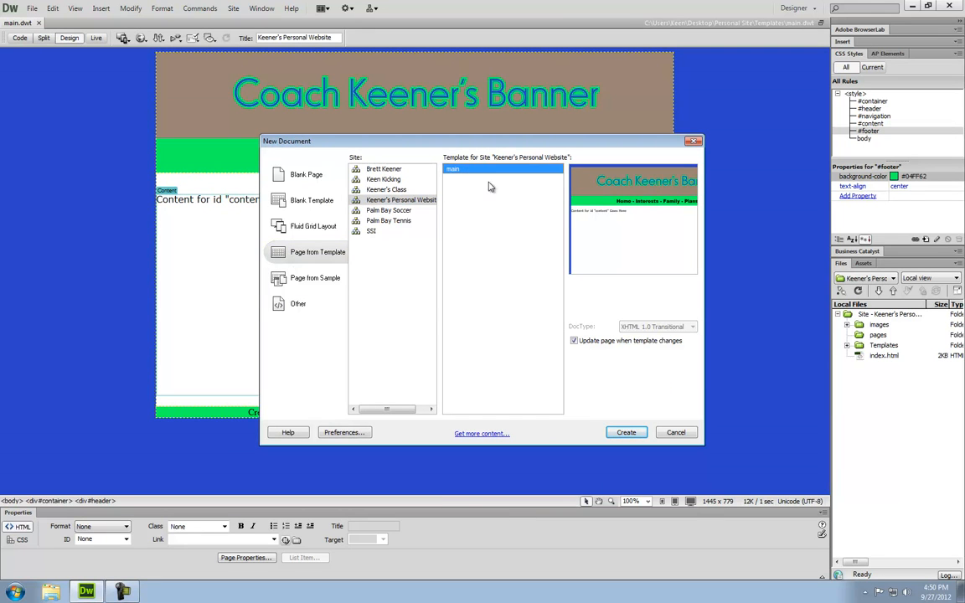
pyautogui.click(627, 433)
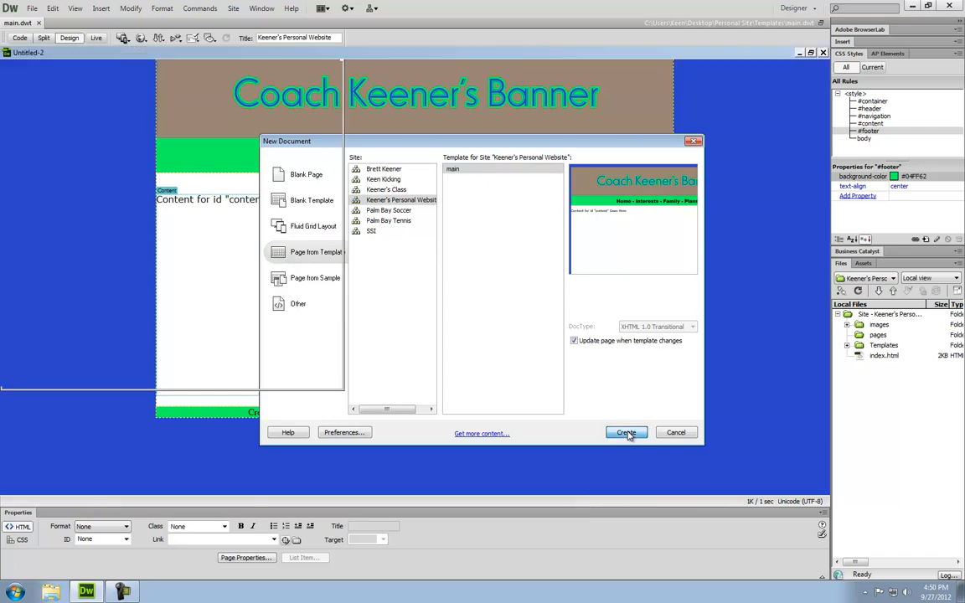
# Step: Replace the new page's placeholder content with "This is the interests page named interests.html"
pyautogui.moveTo(317, 210); pyautogui.dragTo(151, 200)
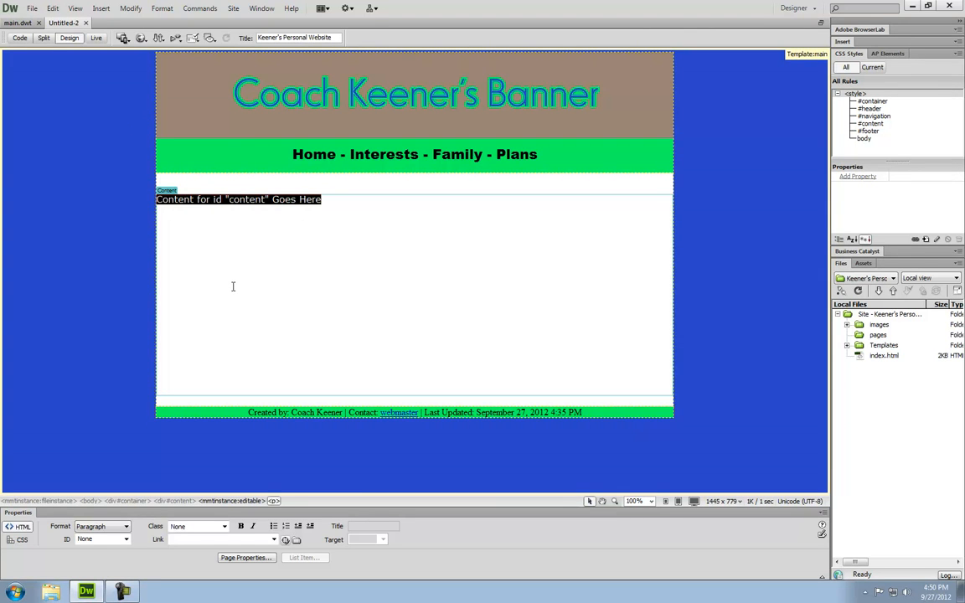
pyautogui.write('This is the inter')
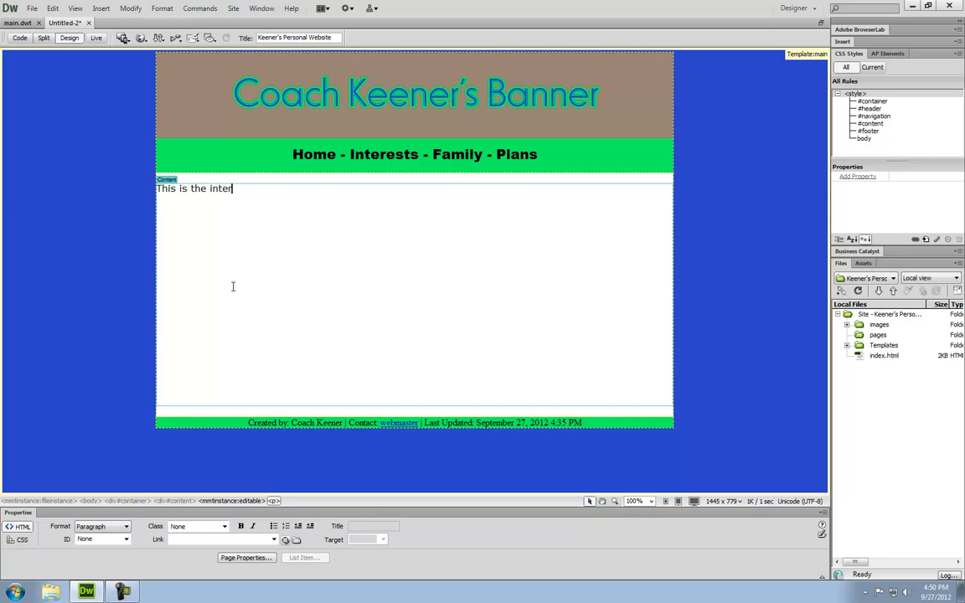
pyautogui.write('ests page named interest')
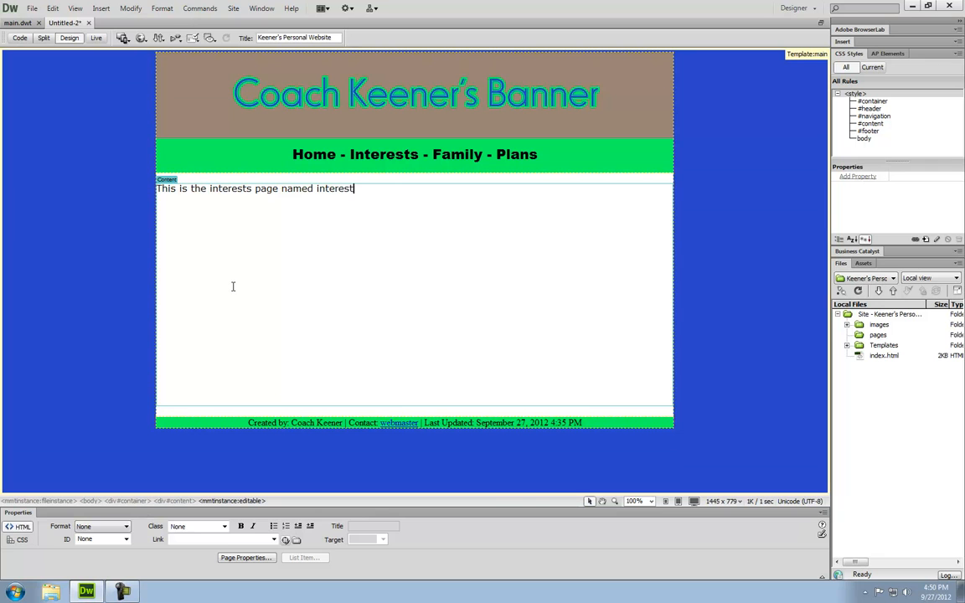
pyautogui.write('s.html')
# Step: Save the page as interests in the site's pages folder and select interests.html among the site files
pyautogui.click(31, 9)
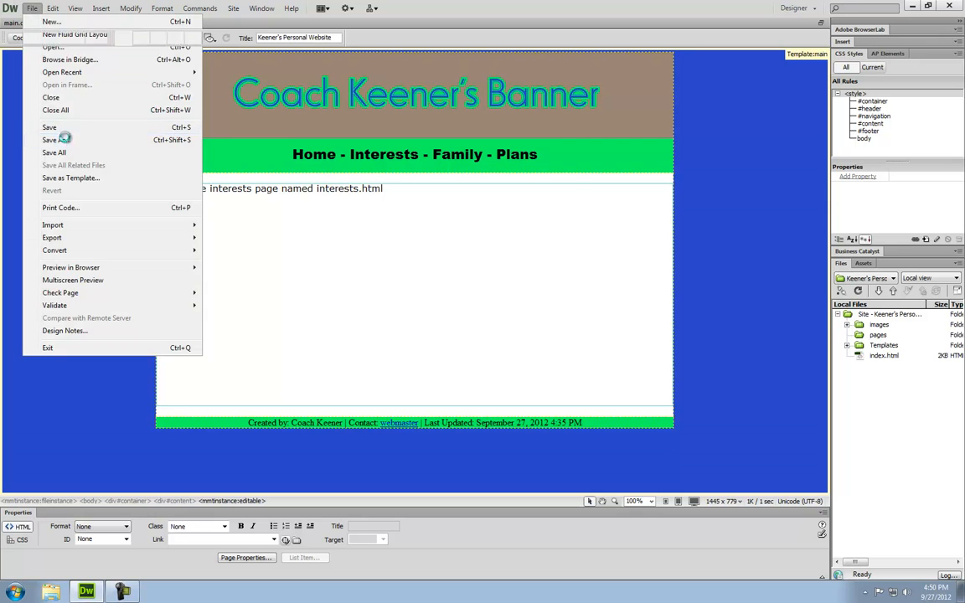
pyautogui.click(65, 128)
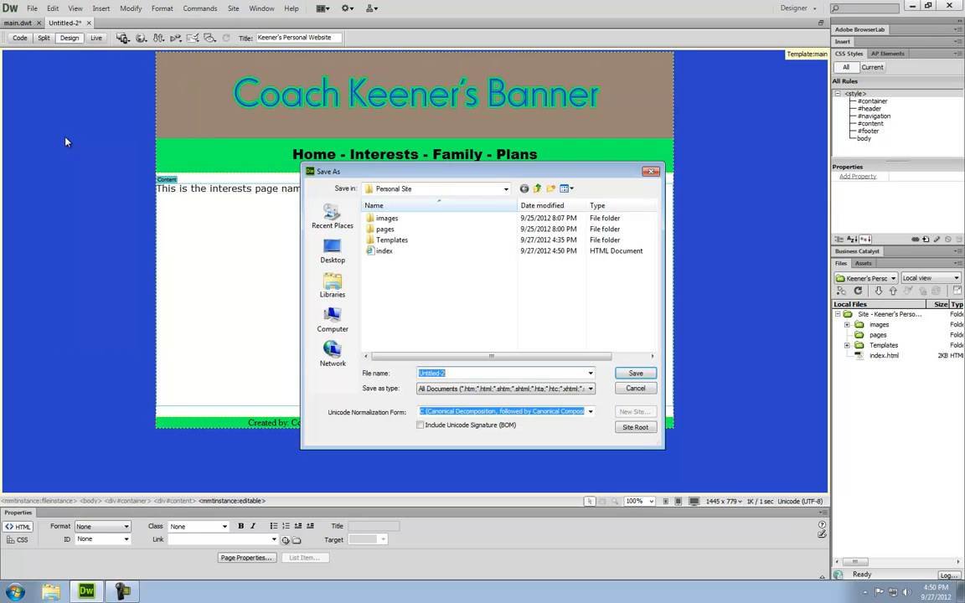
pyautogui.doubleClick(385, 229)
pyautogui.write('interests')
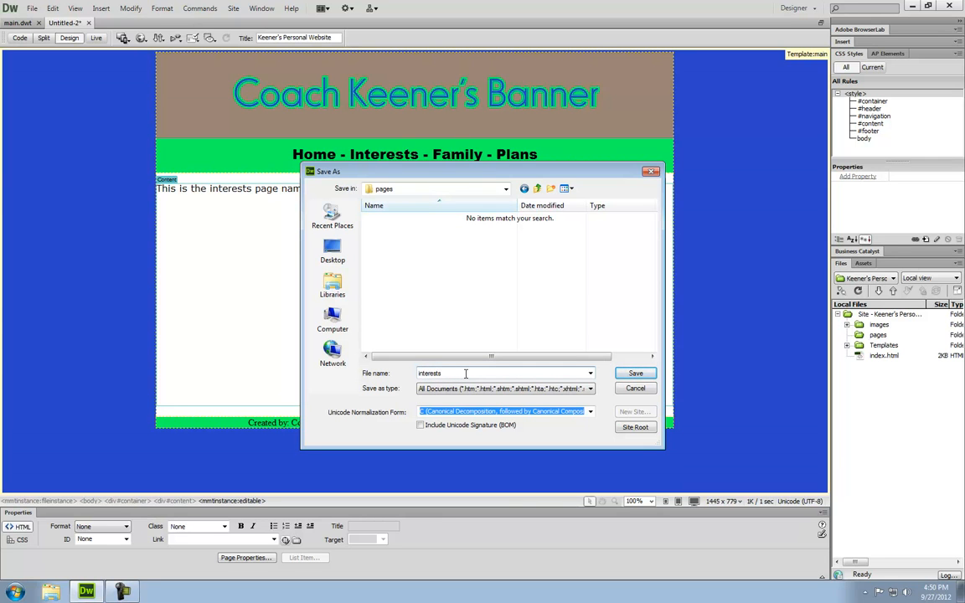
pyautogui.click(635, 373)
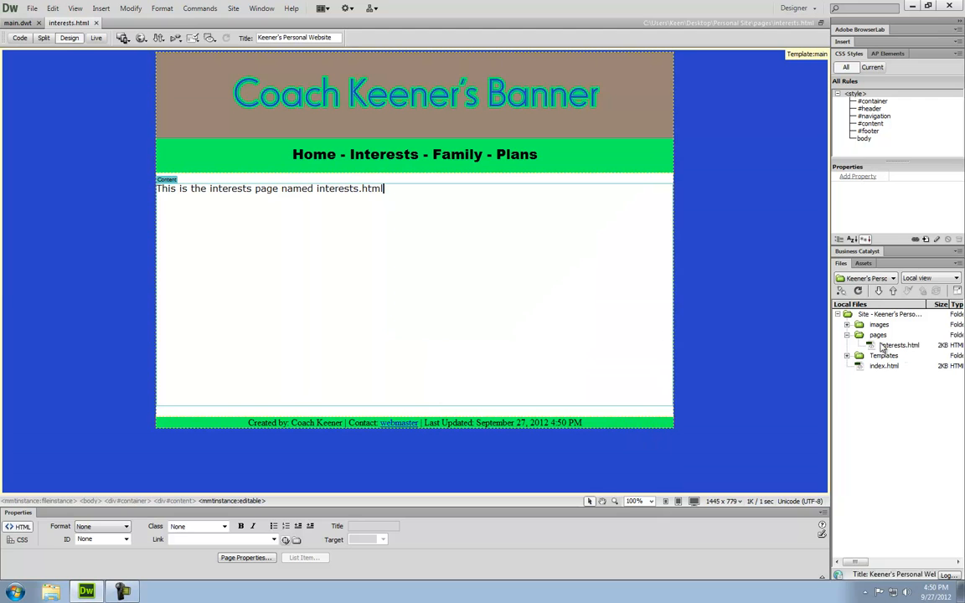
pyautogui.click(899, 345)
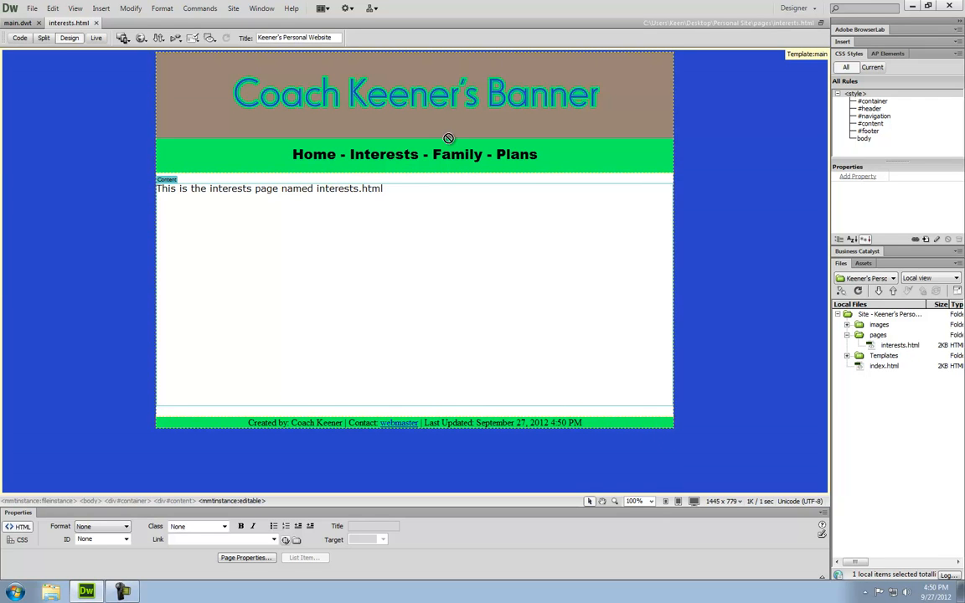
# Step: Close interests.html and create another page from the personal website's "main" template
pyautogui.click(96, 23)
pyautogui.click(31, 8)
pyautogui.click(42, 22)
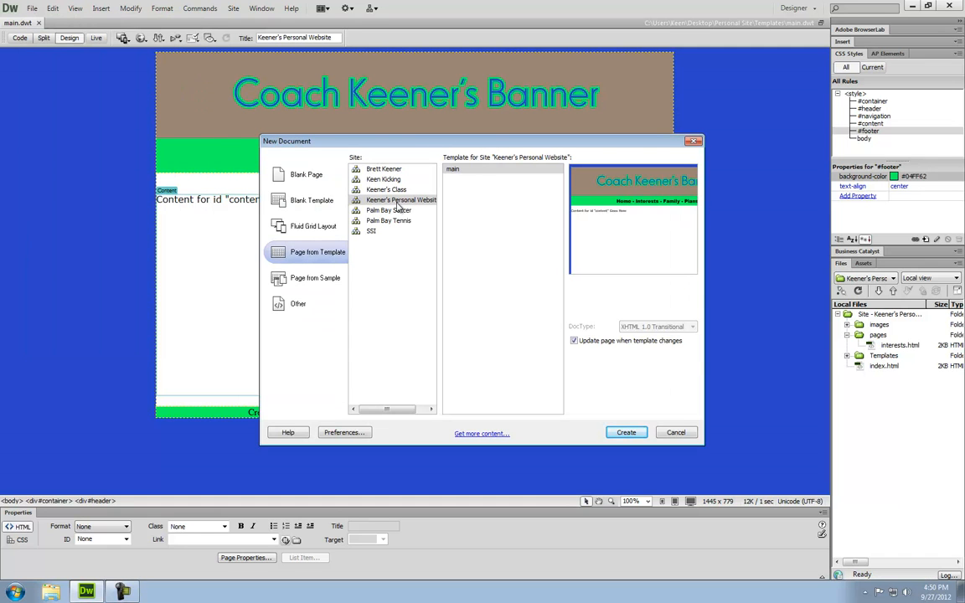
pyautogui.click(625, 432)
# Step: Replace the new page's placeholder content with "This is the friends and family page named family.html"
pyautogui.moveTo(333, 201); pyautogui.dragTo(156, 199)
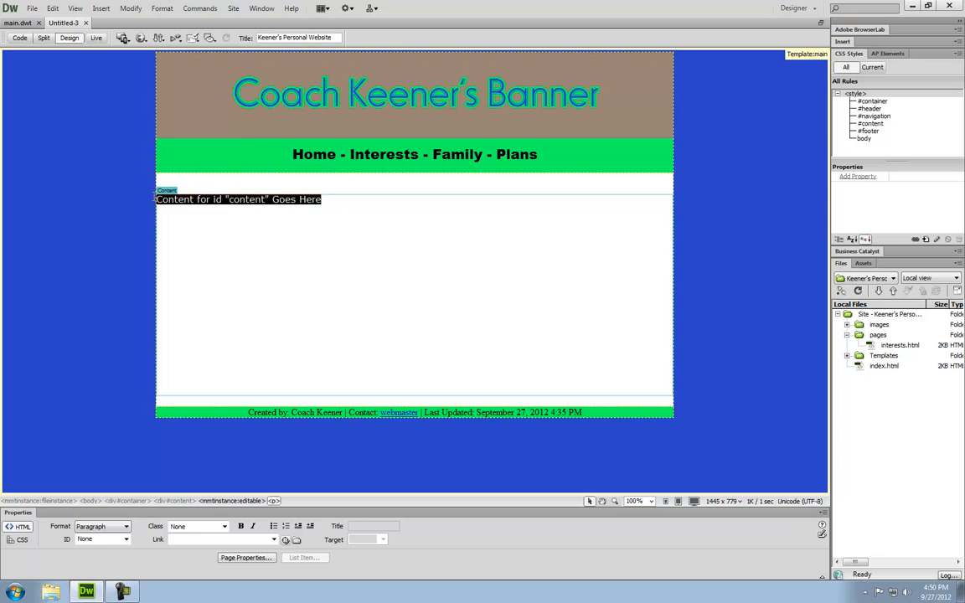
pyautogui.write('This is the fr')
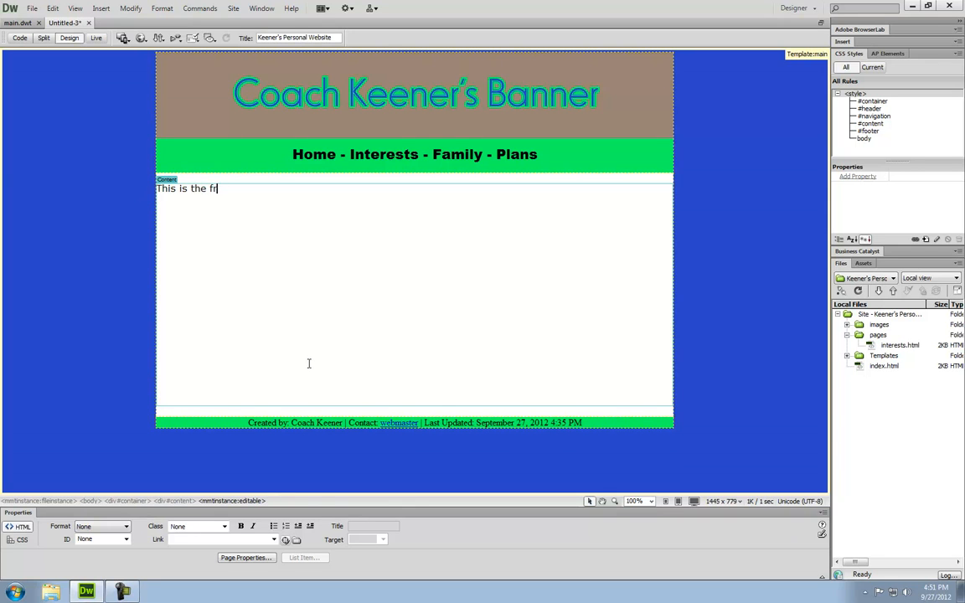
pyautogui.write('iends and family page named fa')
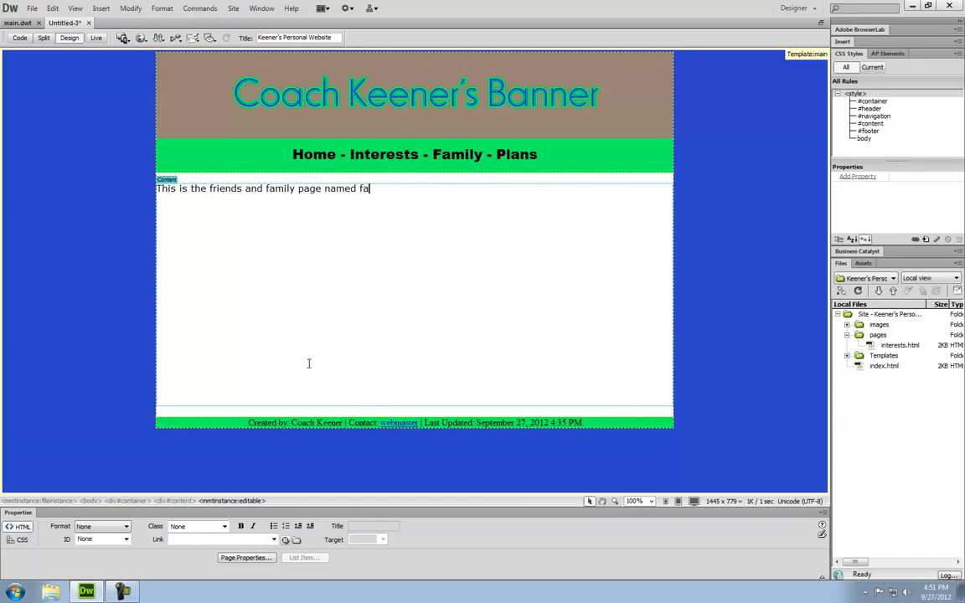
pyautogui.write('mily.html')
# Step: Save the friends and family page as family in the pages folder
pyautogui.click(31, 8)
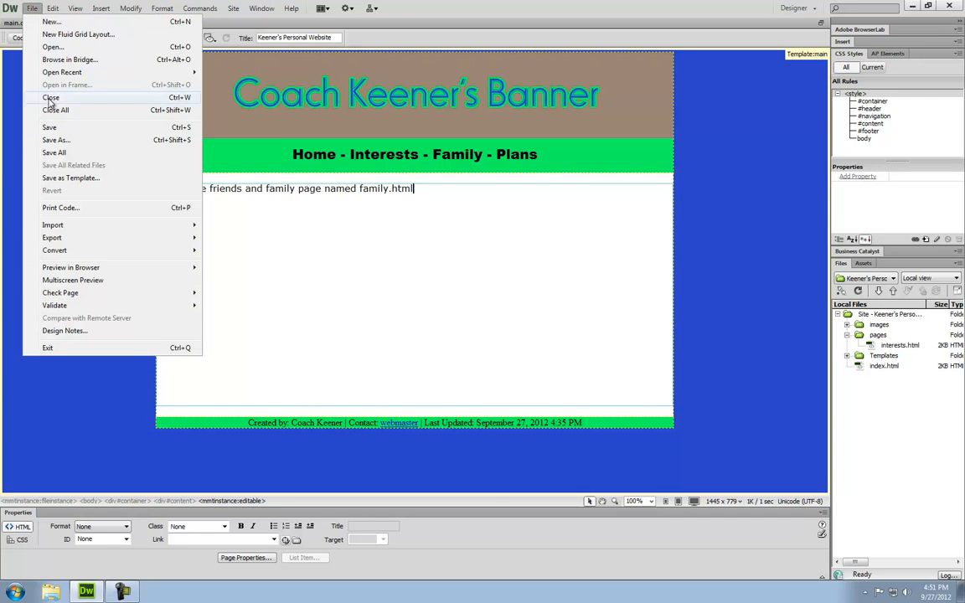
pyautogui.click(56, 140)
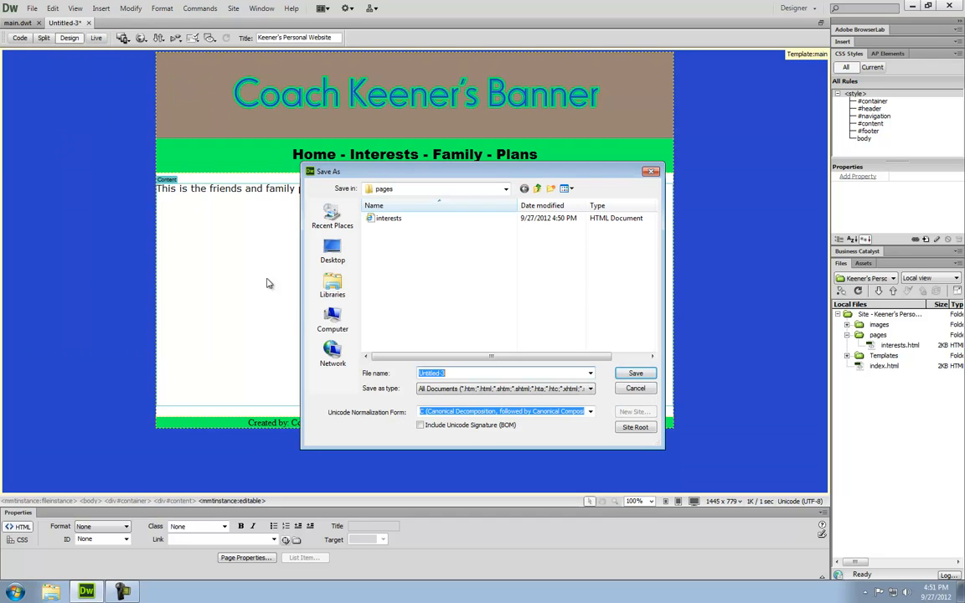
pyautogui.write('family')
pyautogui.click(636, 373)
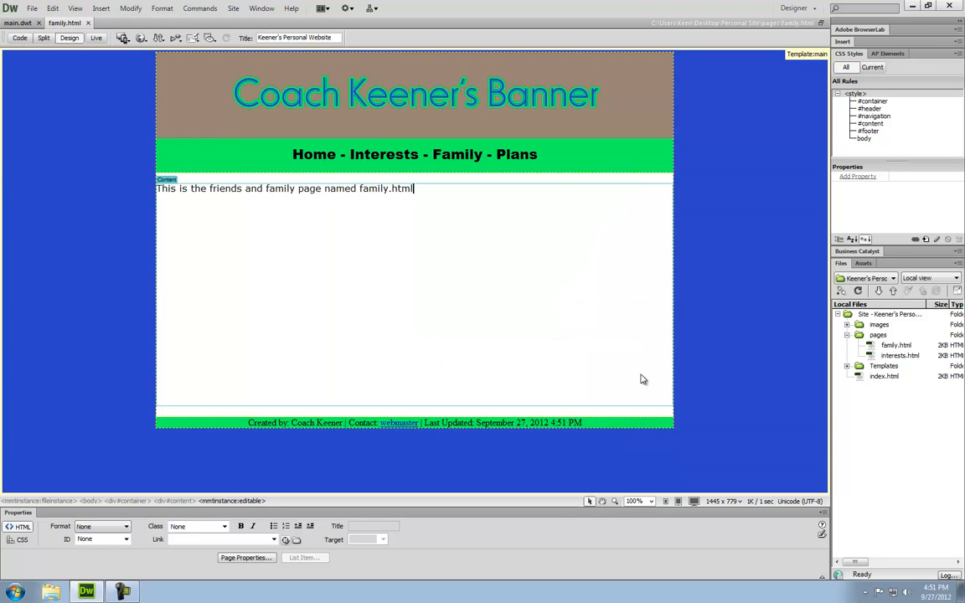
# Step: Close family.html and create another page from the personal website's "main" template
pyautogui.click(86, 22)
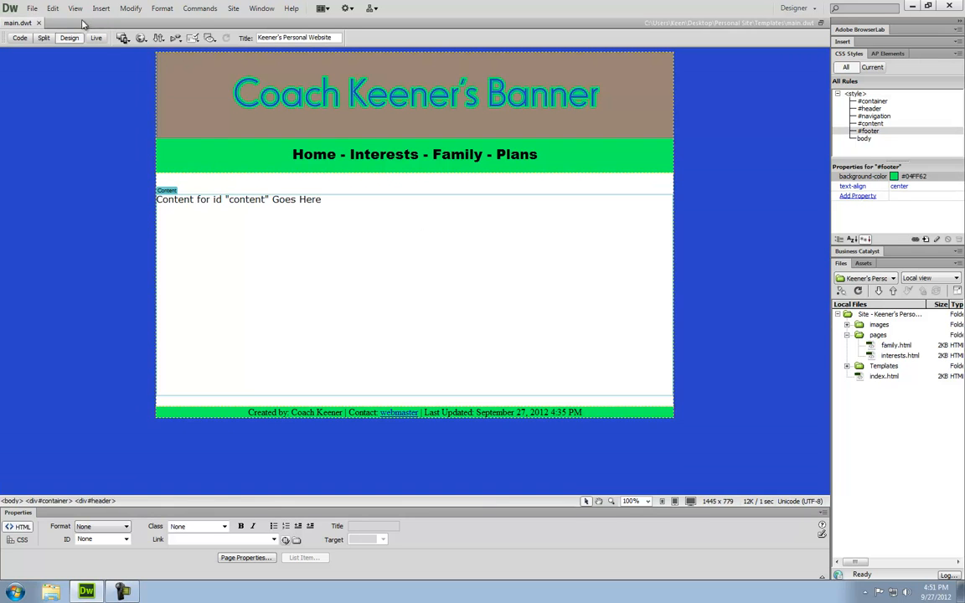
pyautogui.click(32, 9)
pyautogui.click(48, 23)
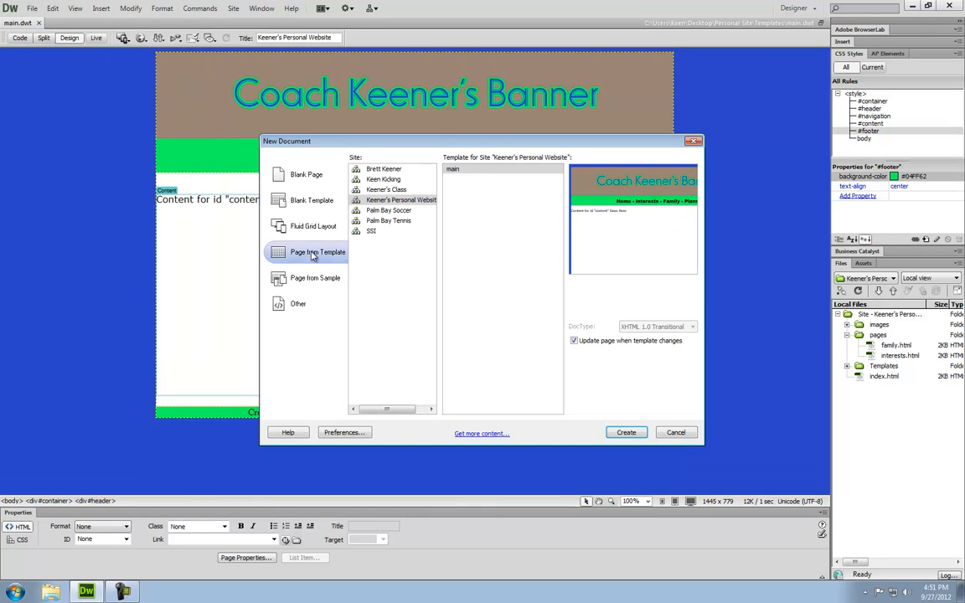
pyautogui.click(627, 433)
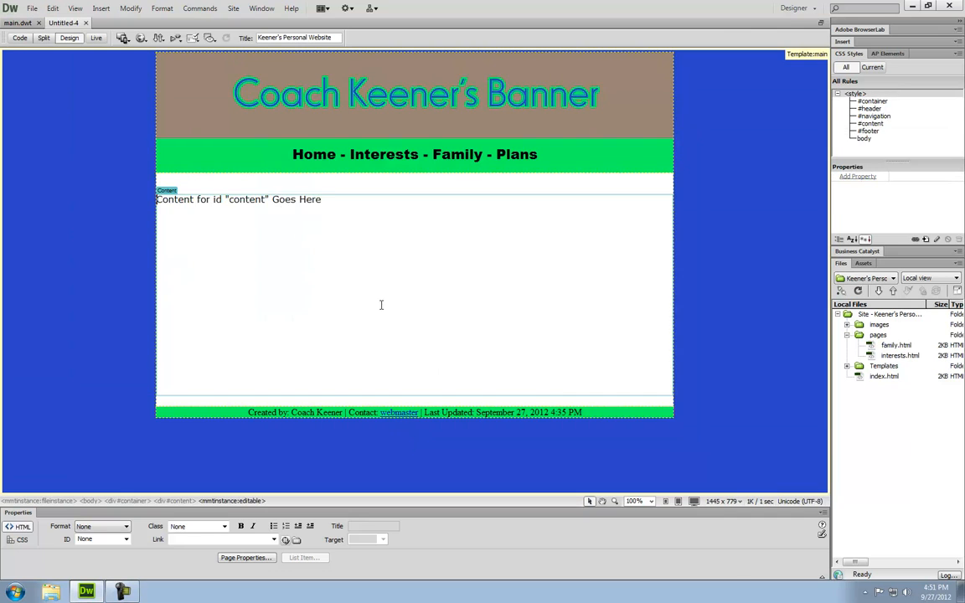
# Step: Replace the new page's placeholder content with "This is the future plans page named plans.html"
pyautogui.moveTo(336, 200); pyautogui.dragTo(152, 203)
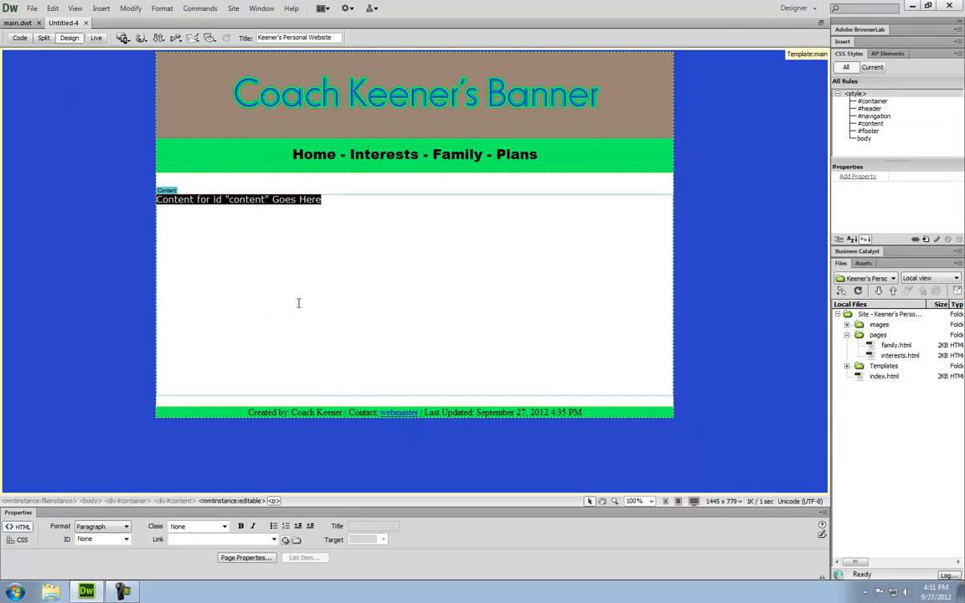
pyautogui.write('This is the future p')
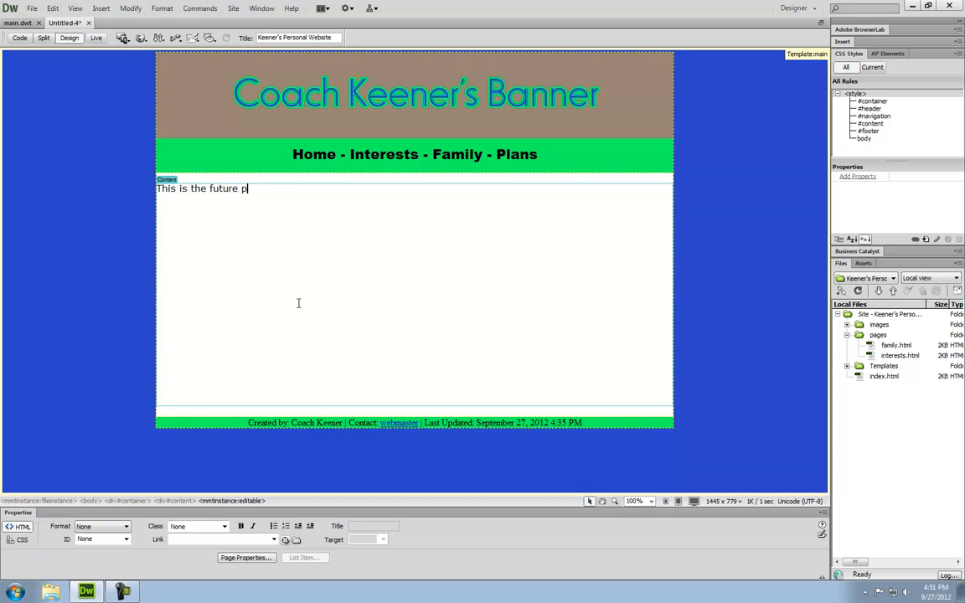
pyautogui.write('lans page named plans.html')
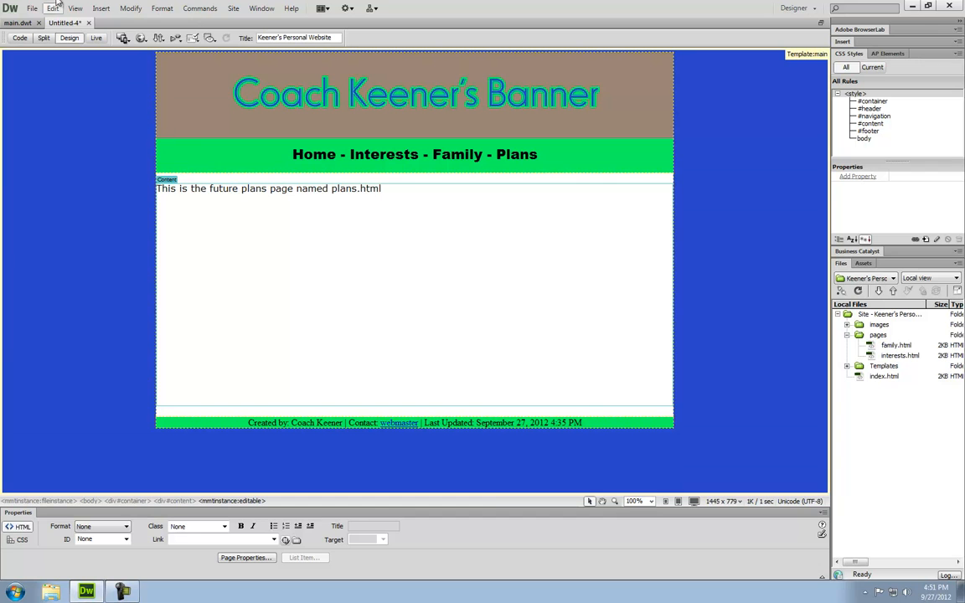
# Step: Save the future plans page as plans in the pages folder and close it
pyautogui.click(32, 9)
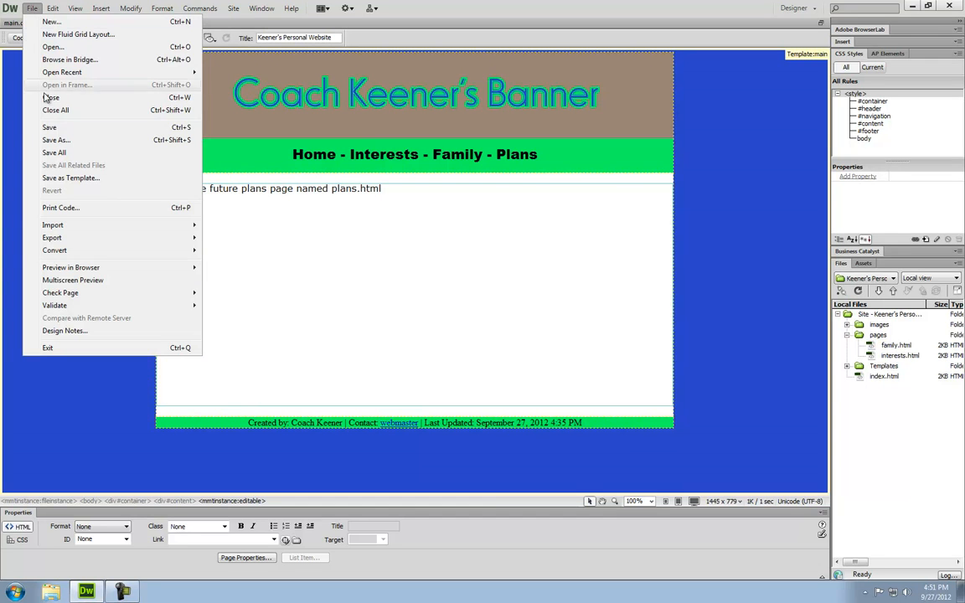
pyautogui.click(57, 140)
pyautogui.write('plans')
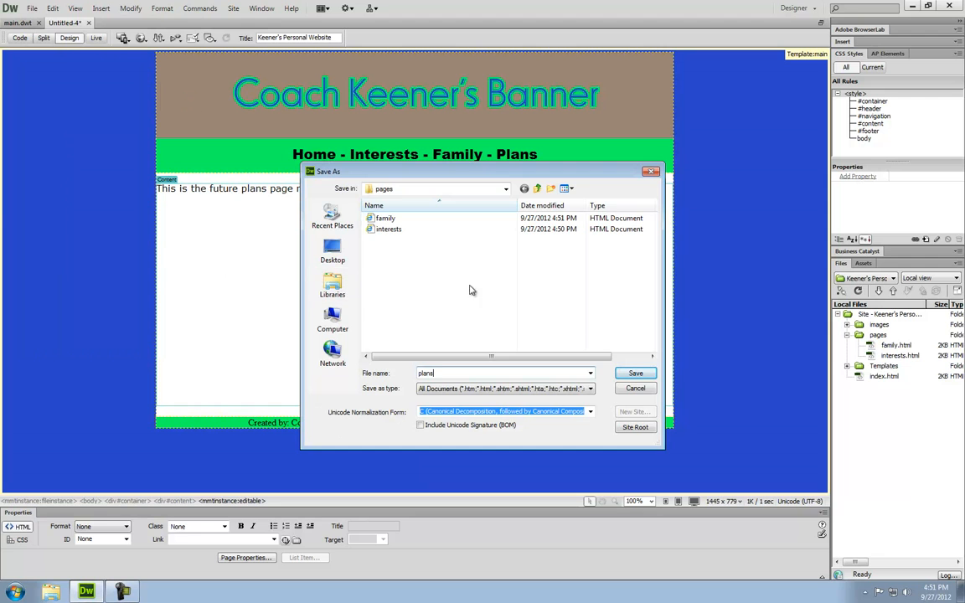
pyautogui.click(634, 374)
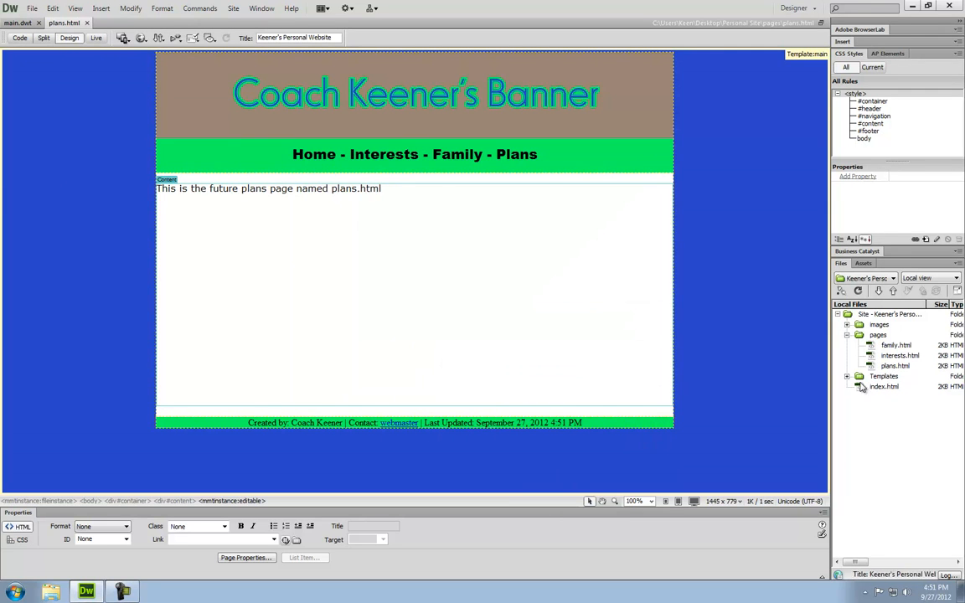
pyautogui.click(87, 23)
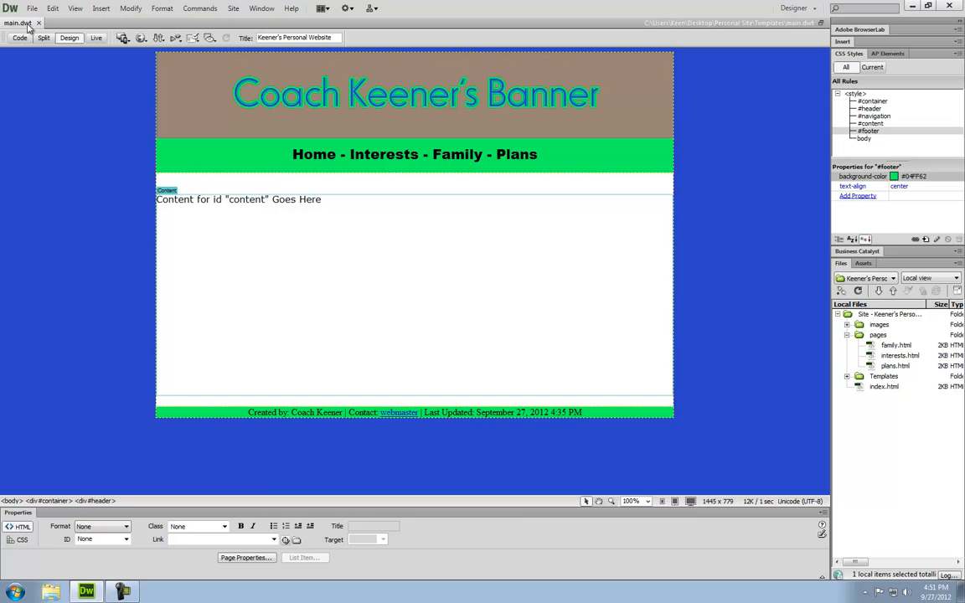
# Step: In the main.dwt template, link the word Home in the navigation bar to index.html in the Personal Site folder
pyautogui.click(846, 379)
pyautogui.click(893, 387)
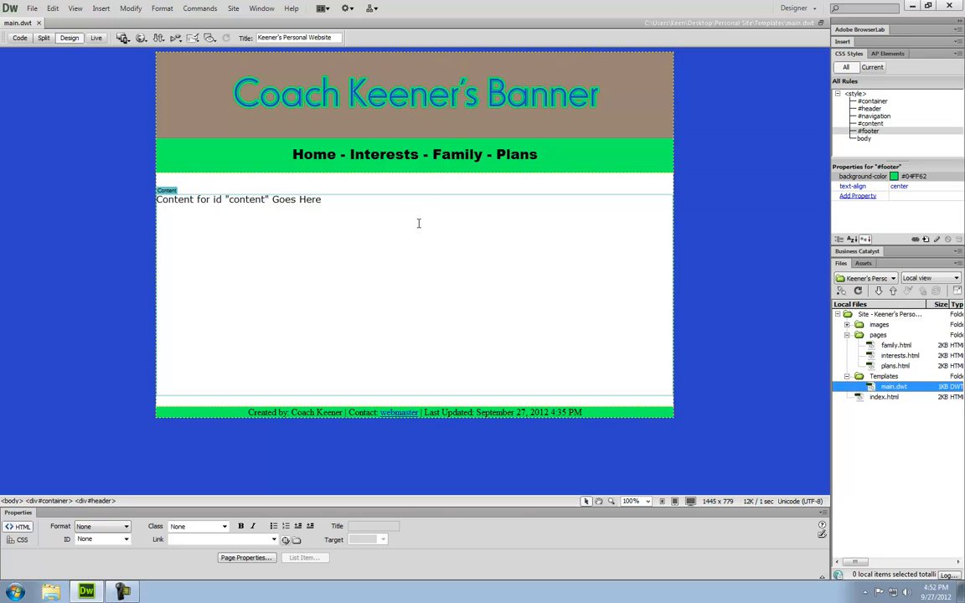
pyautogui.moveTo(337, 154); pyautogui.dragTo(290, 154)
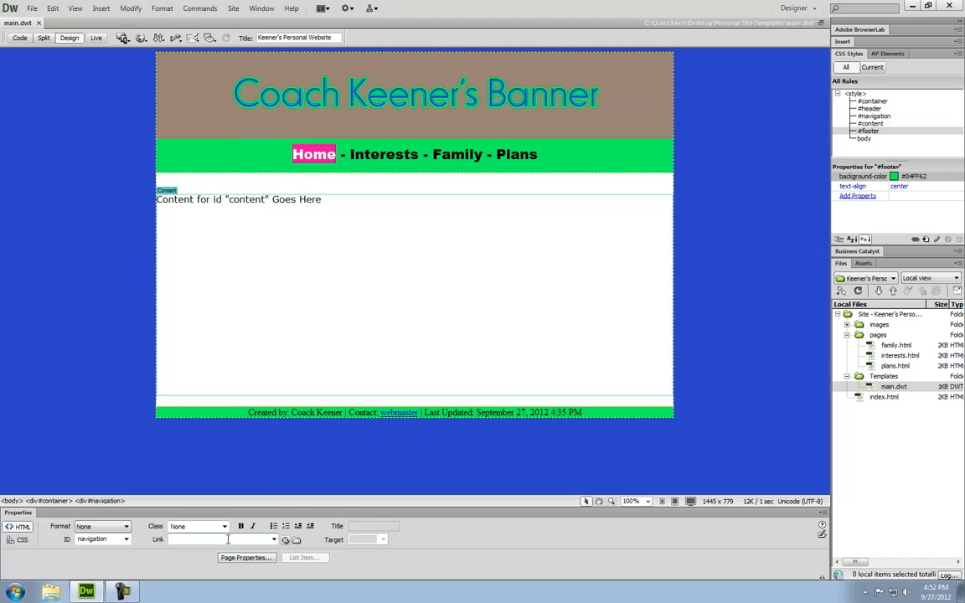
pyautogui.click(297, 541)
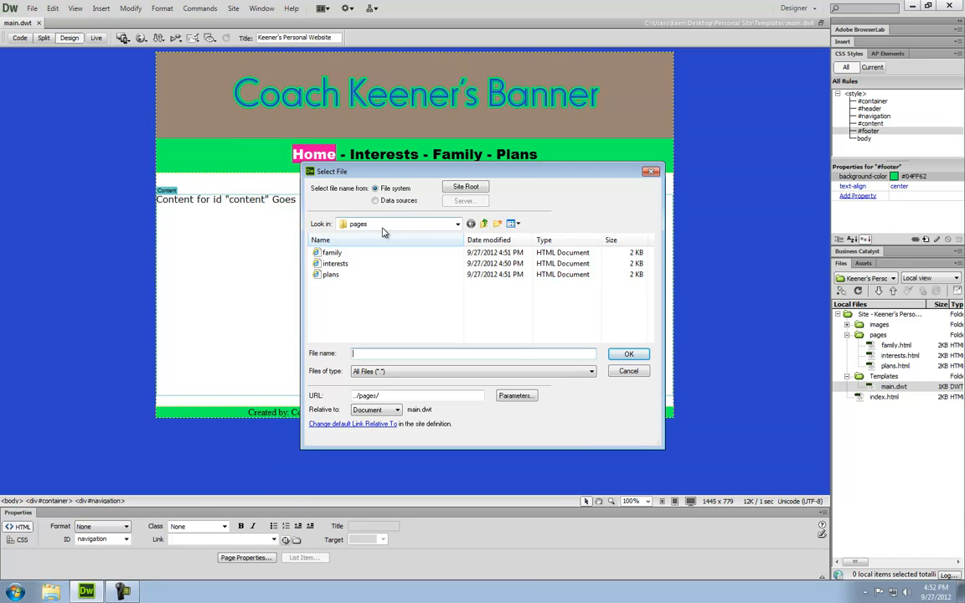
pyautogui.click(472, 225)
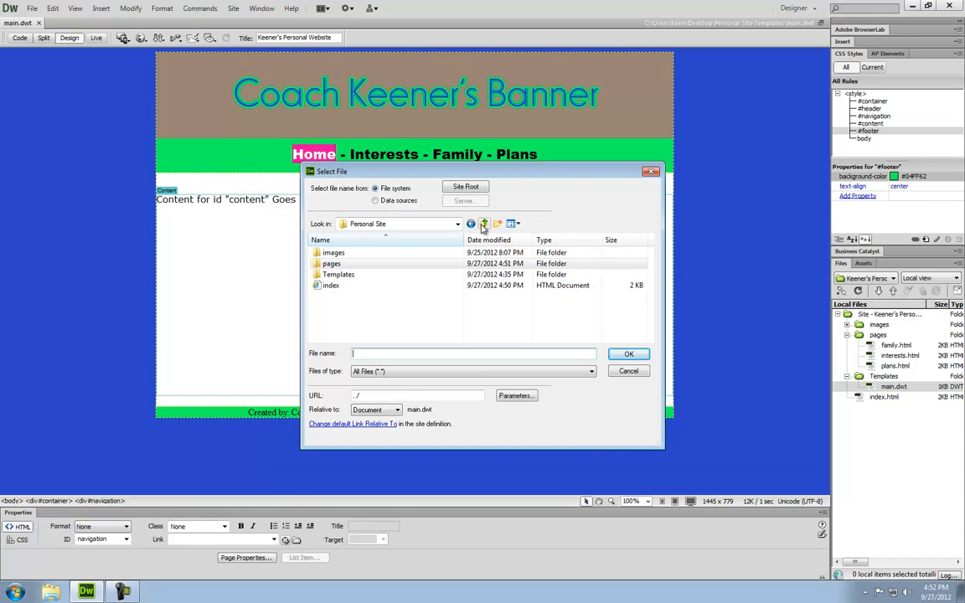
pyautogui.click(332, 286)
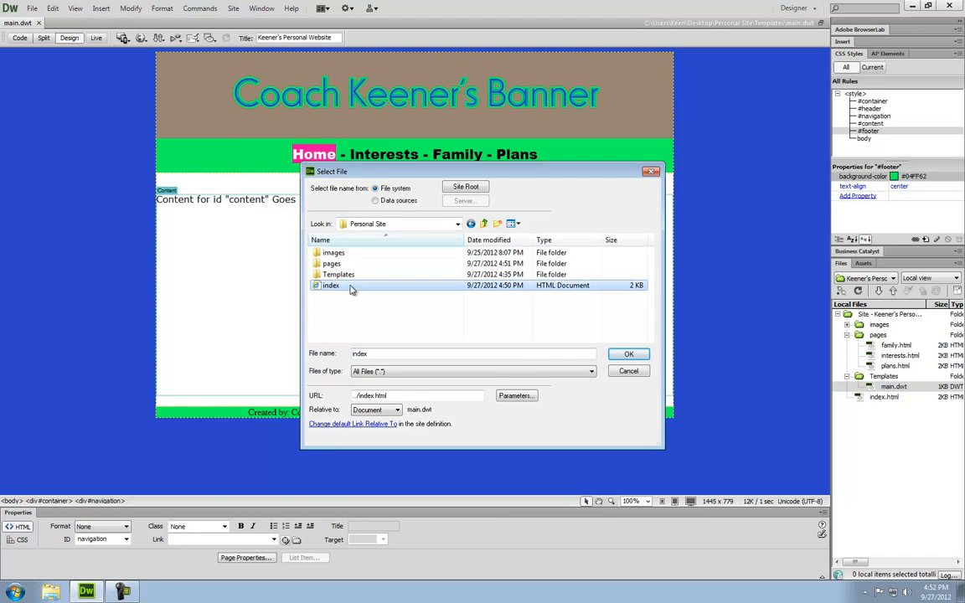
pyautogui.click(618, 353)
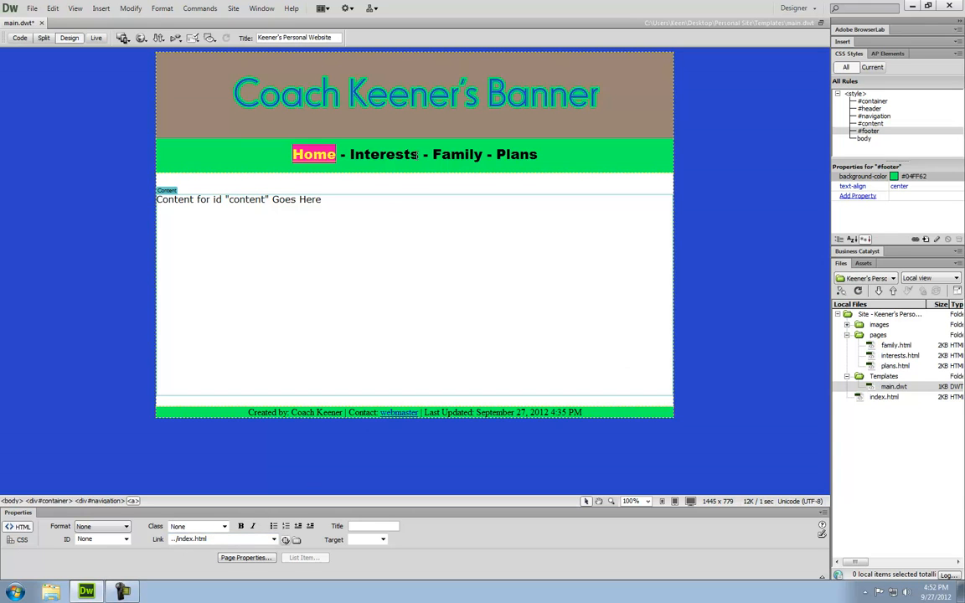
# Step: Link the navigation words Interests, Family and Plans to interests.html, family.html and plans.html in the pages folder
pyautogui.moveTo(418, 155); pyautogui.dragTo(352, 158)
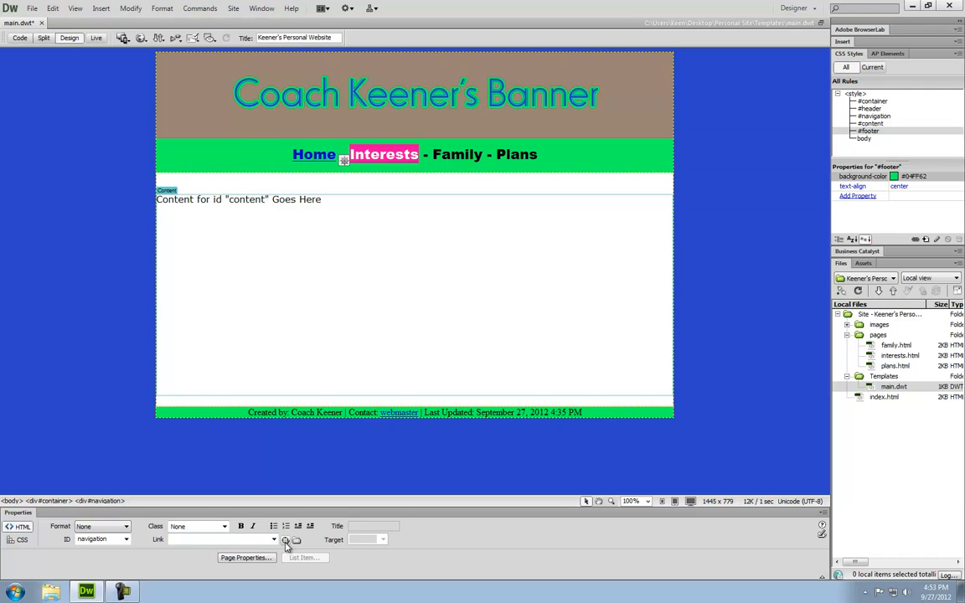
pyautogui.moveTo(286, 541); pyautogui.dragTo(893, 358)
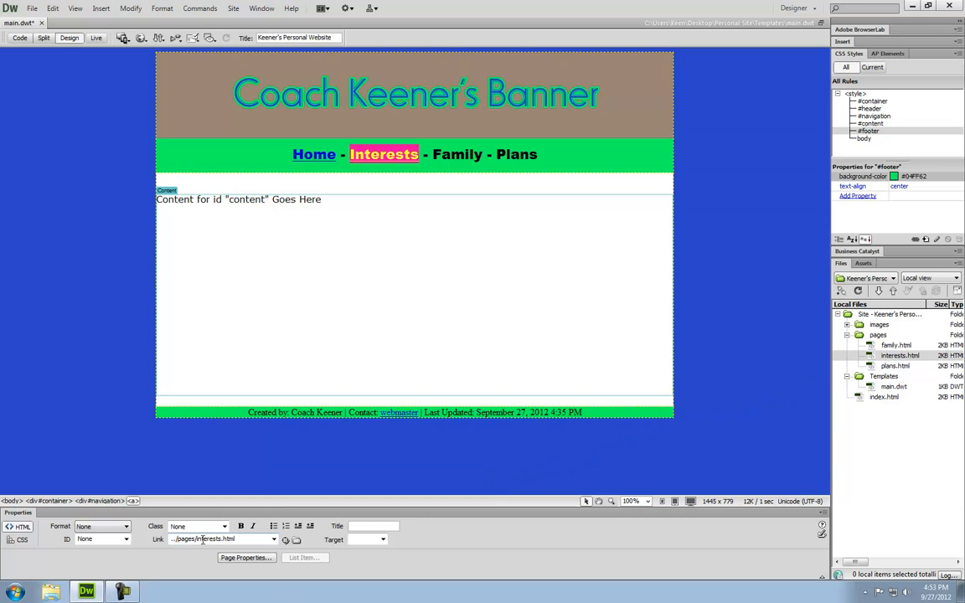
pyautogui.moveTo(482, 155); pyautogui.dragTo(432, 154)
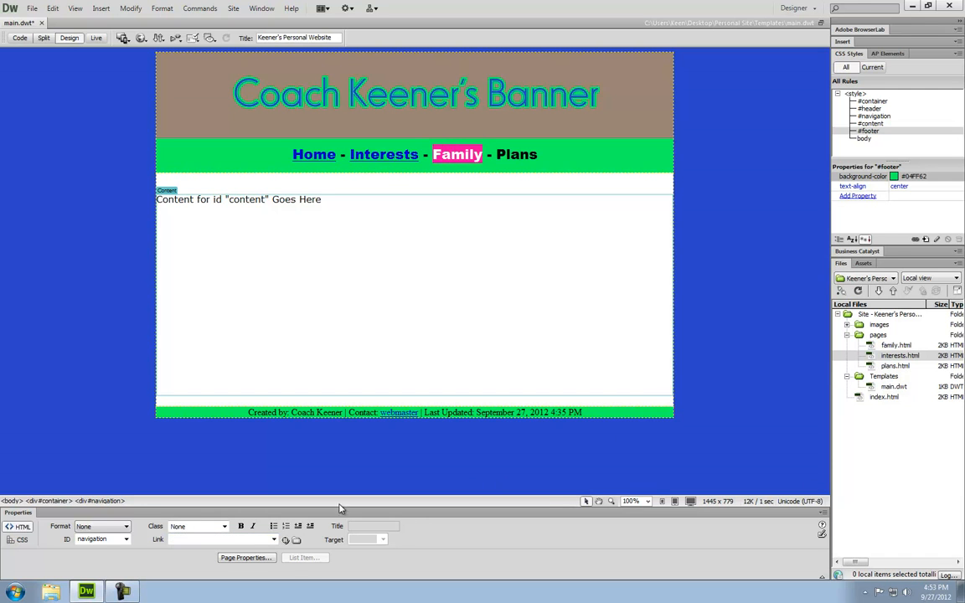
pyautogui.moveTo(286, 540); pyautogui.dragTo(892, 345)
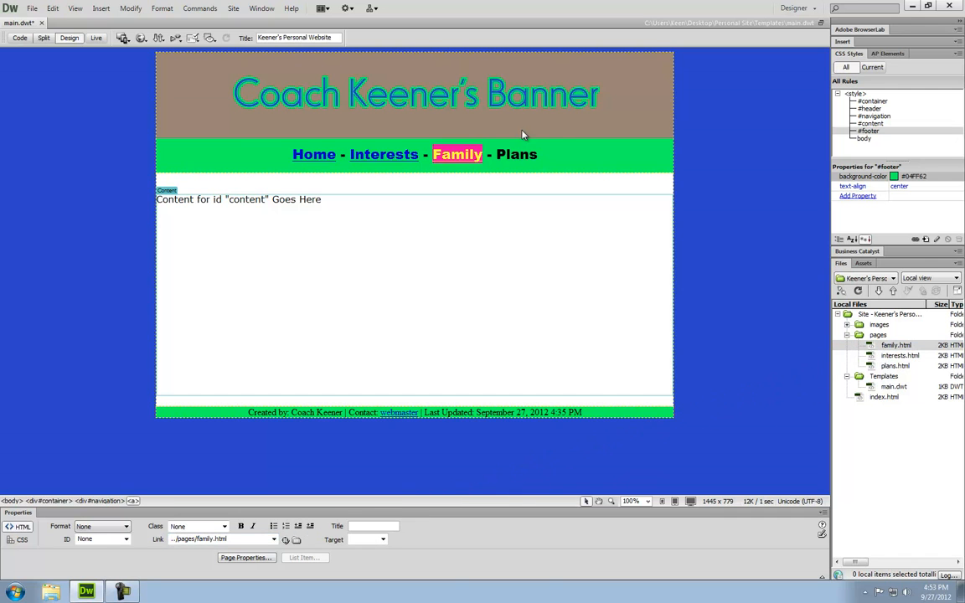
pyautogui.moveTo(537, 154); pyautogui.dragTo(497, 154)
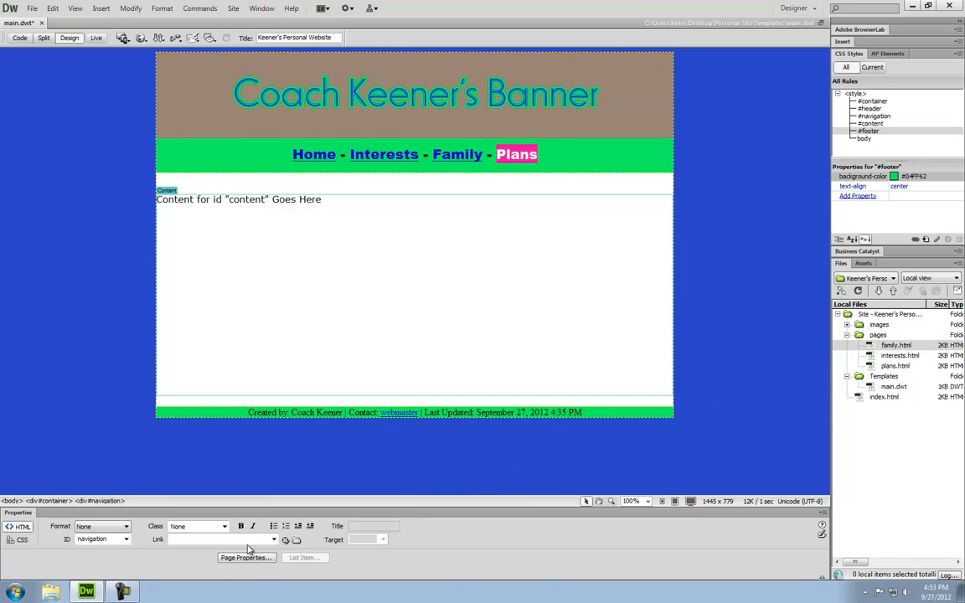
pyautogui.moveTo(286, 539); pyautogui.dragTo(893, 366)
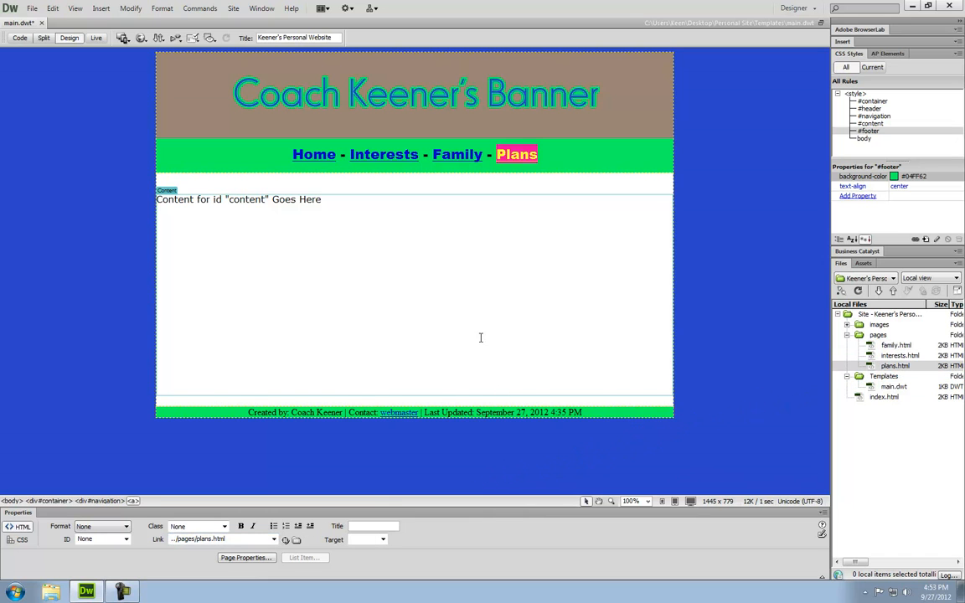
# Step: Set the template's link color to red #FF0000 in the page properties and apply it
pyautogui.click(325, 205)
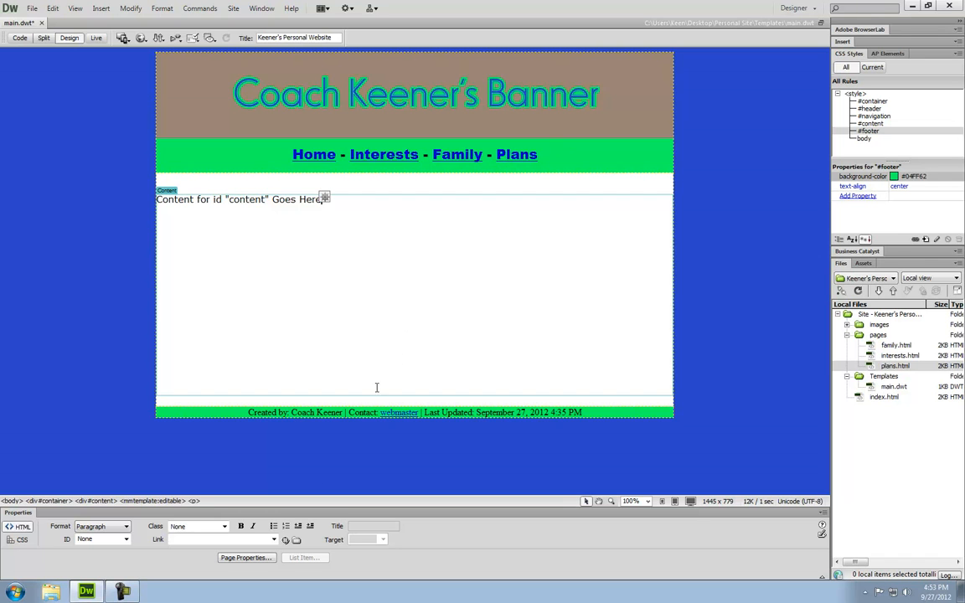
pyautogui.click(245, 559)
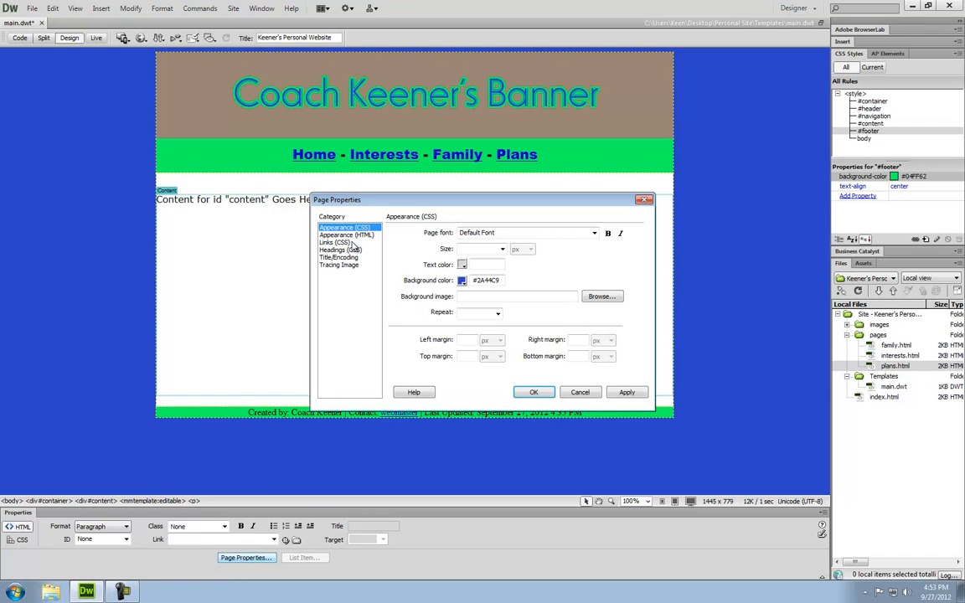
pyautogui.click(333, 243)
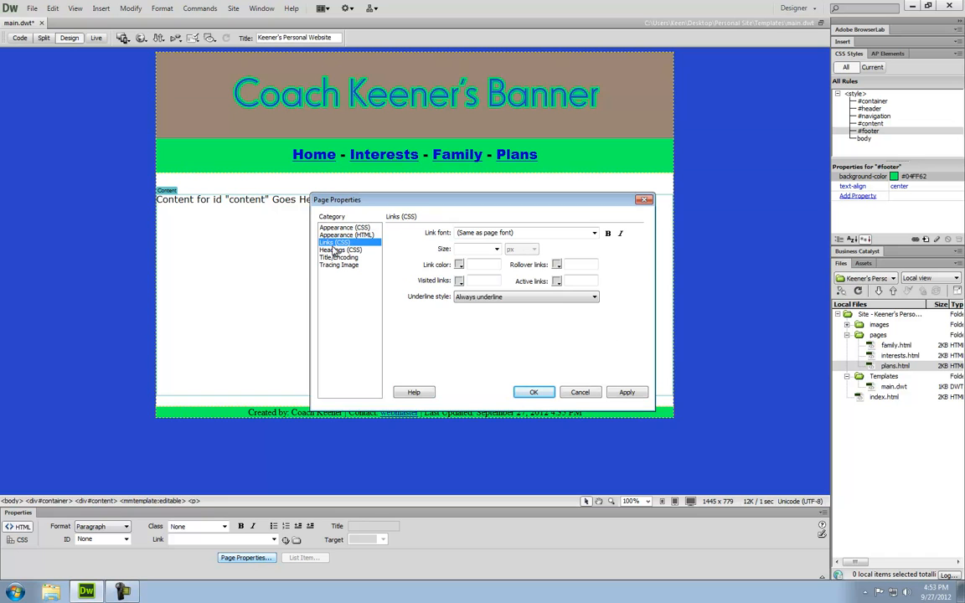
pyautogui.click(460, 264)
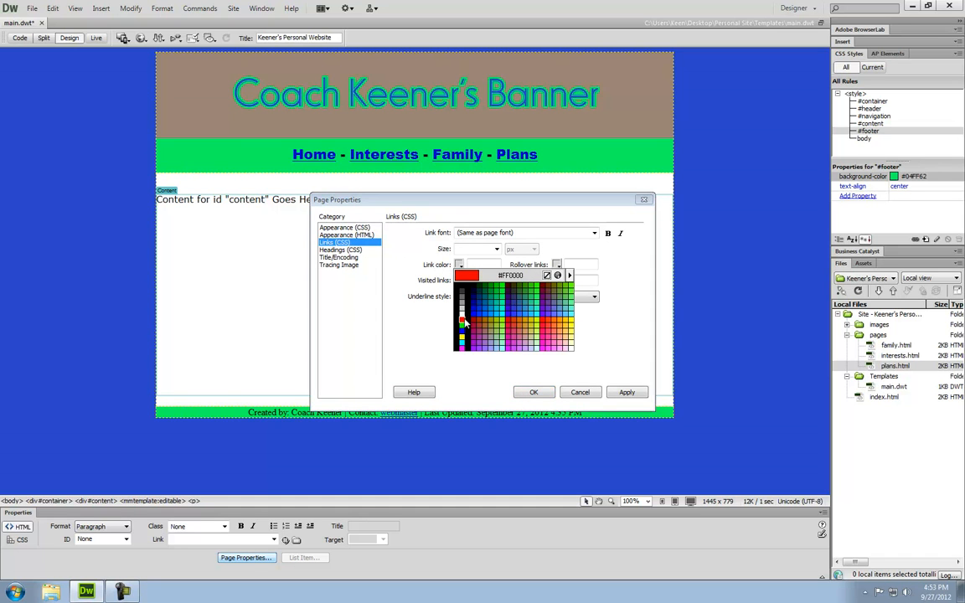
pyautogui.click(462, 321)
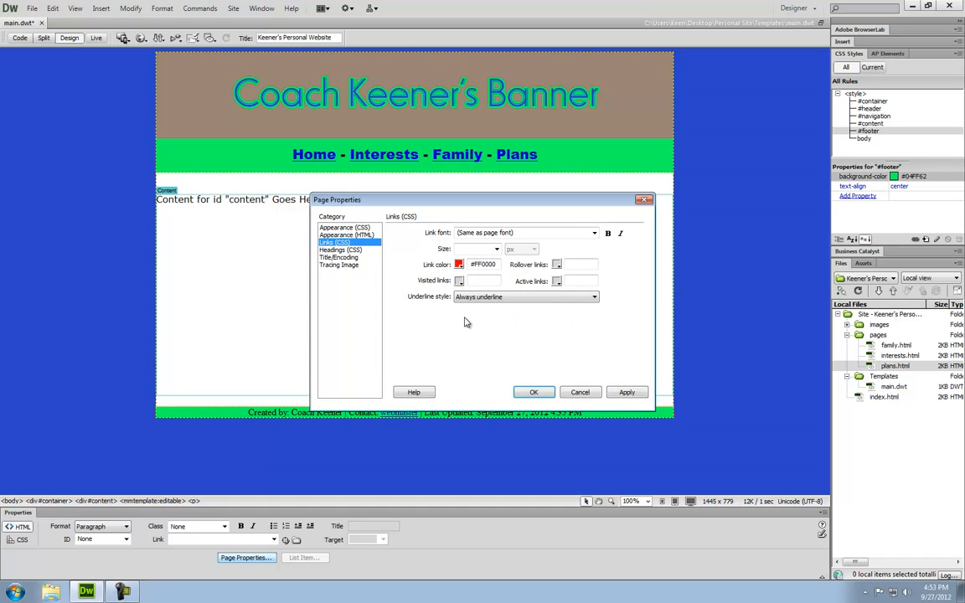
pyautogui.click(628, 393)
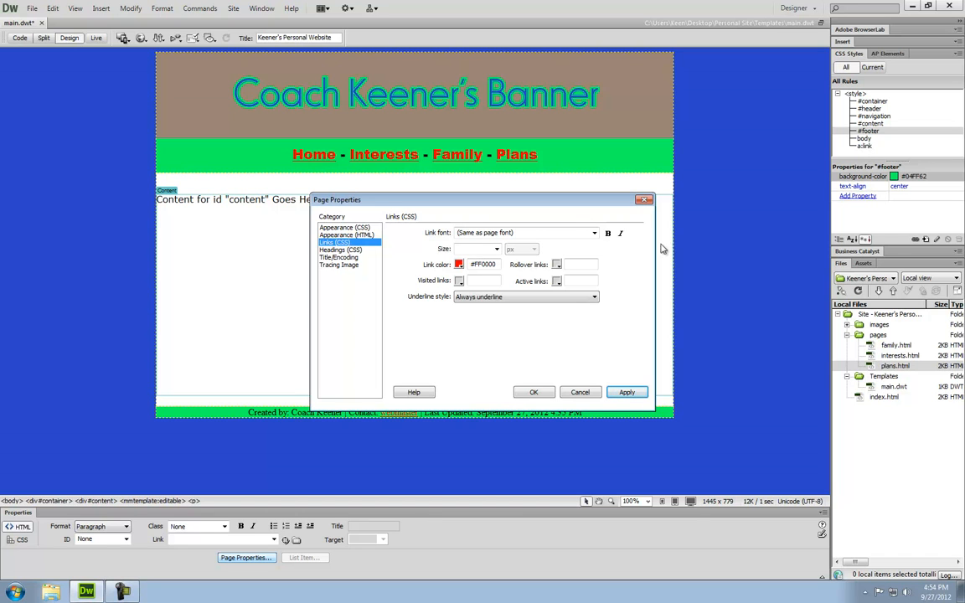
# Step: Set the template's rollover link color to yellow #FFFF00 and apply it
pyautogui.click(557, 265)
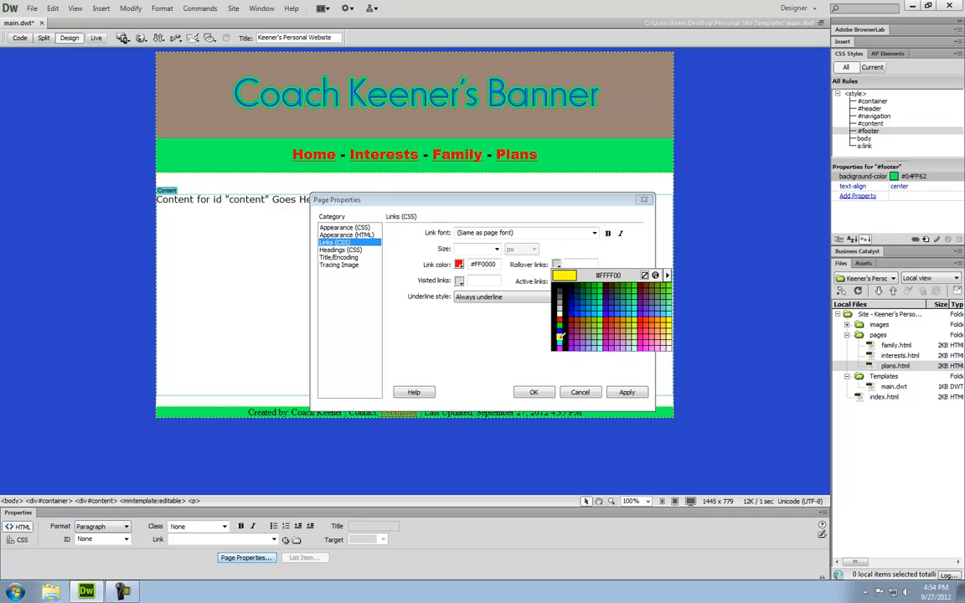
pyautogui.click(564, 336)
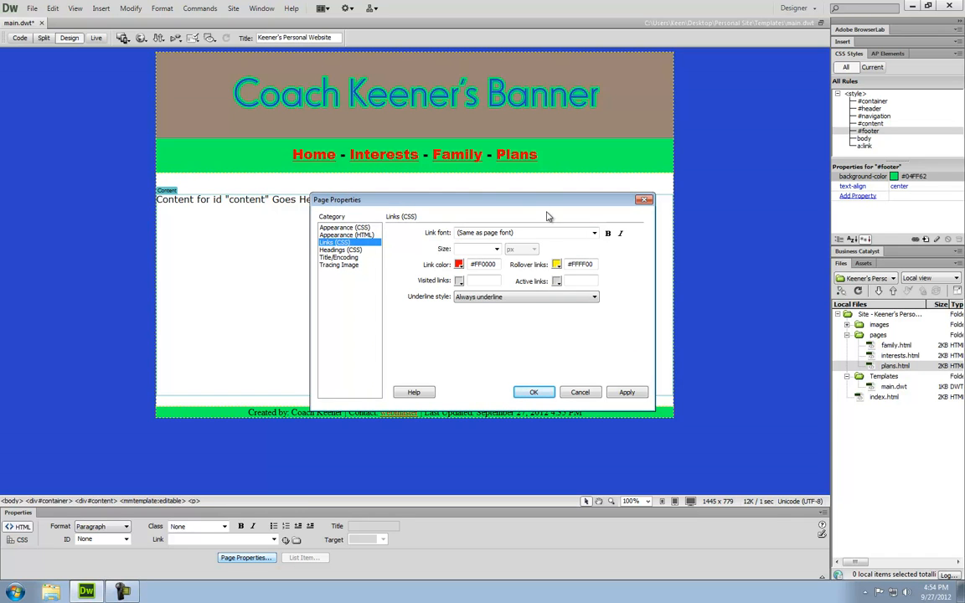
pyautogui.click(627, 392)
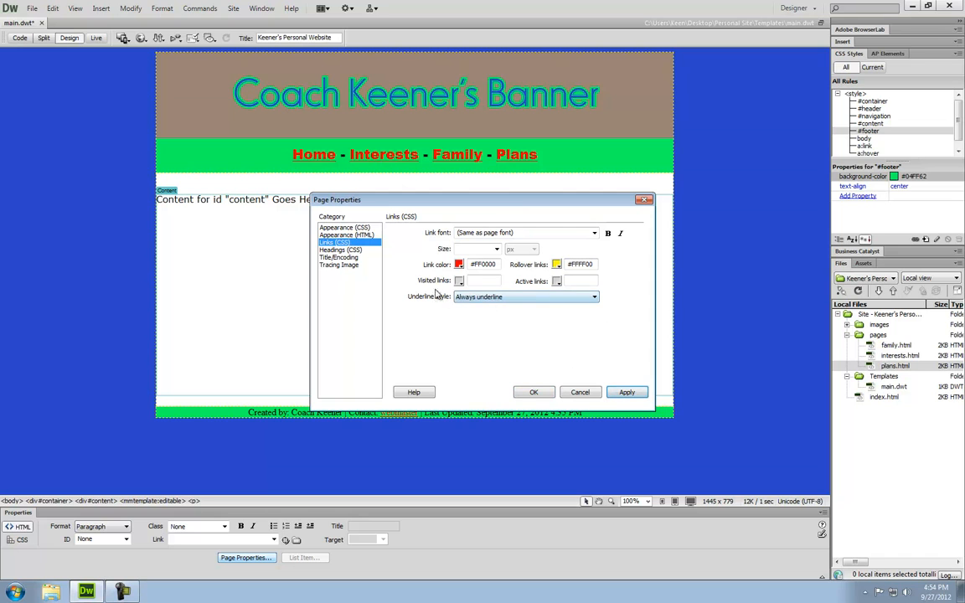
# Step: Set the link underline style to "Hide underline on rollover" and check the navigation links in Live view
pyautogui.click(532, 299)
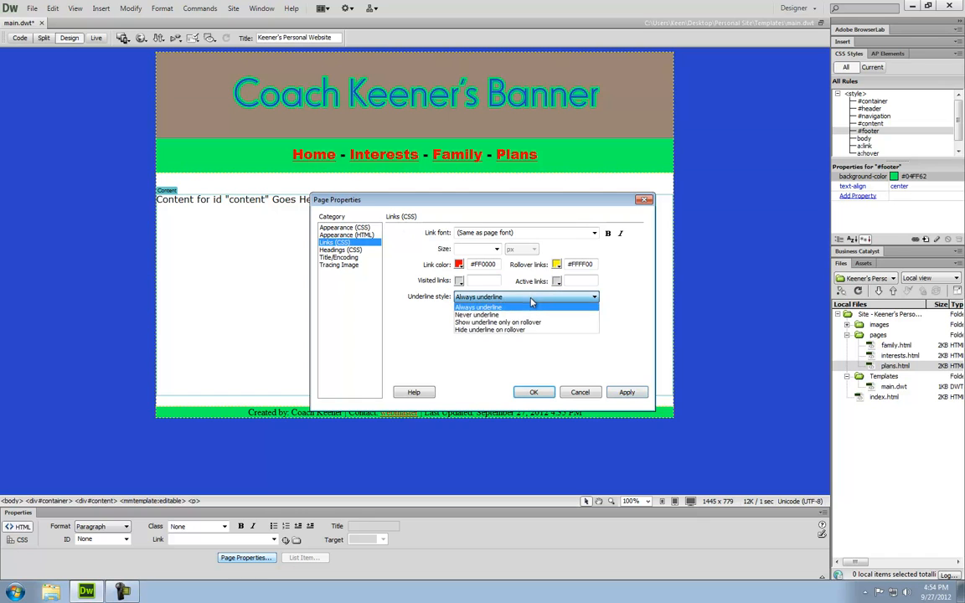
pyautogui.click(482, 331)
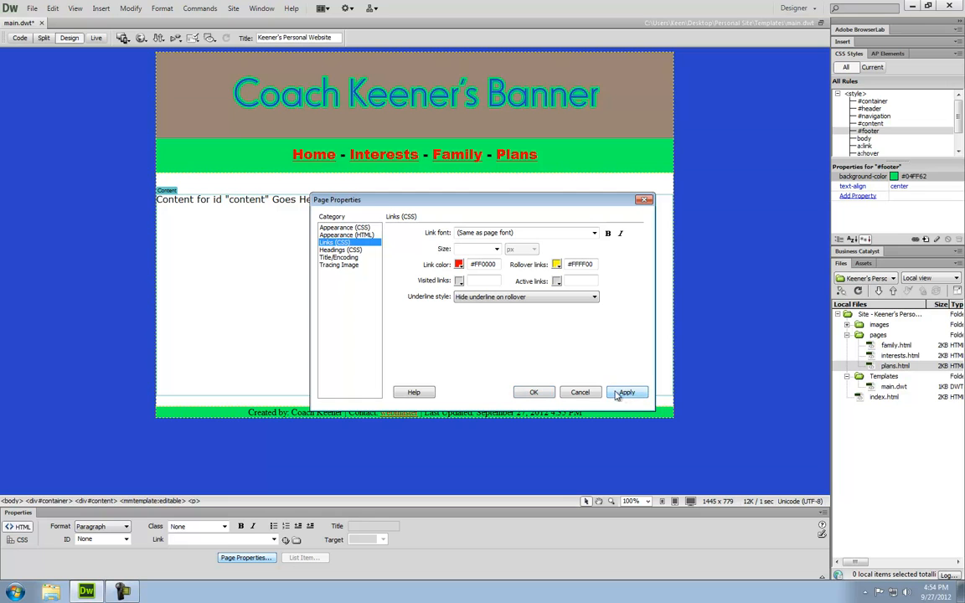
pyautogui.click(540, 393)
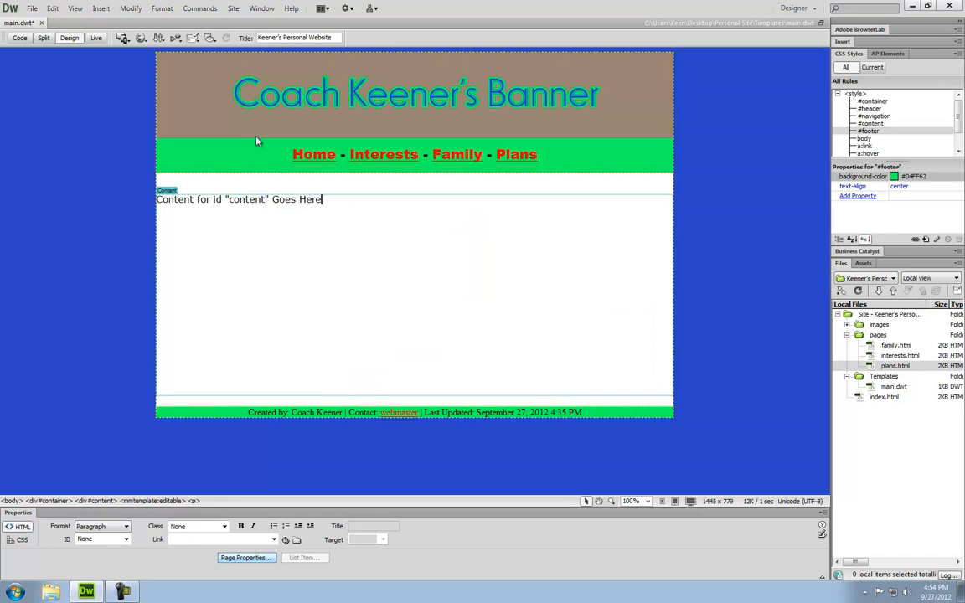
pyautogui.click(96, 38)
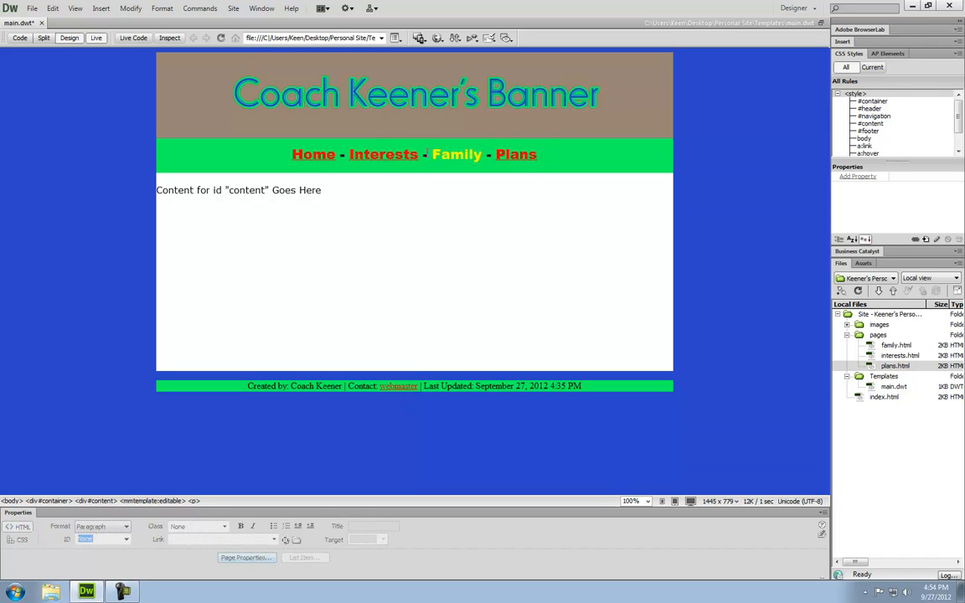
pyautogui.click(97, 38)
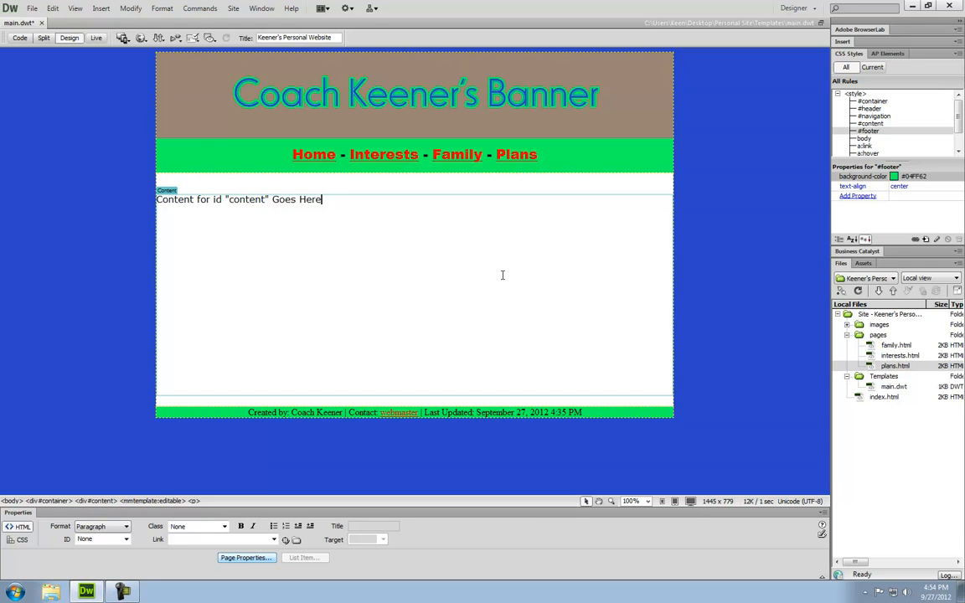
# Step: Save the main.dwt template, update all pages based on it, and save all open files
pyautogui.click(32, 8)
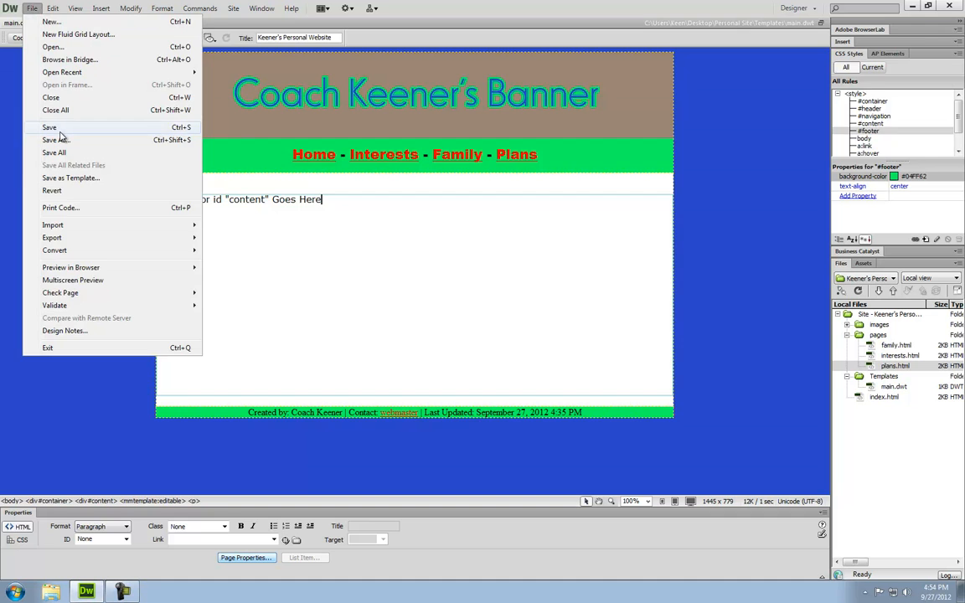
pyautogui.click(50, 127)
pyautogui.moveTo(97, 102); pyautogui.dragTo(413, 243)
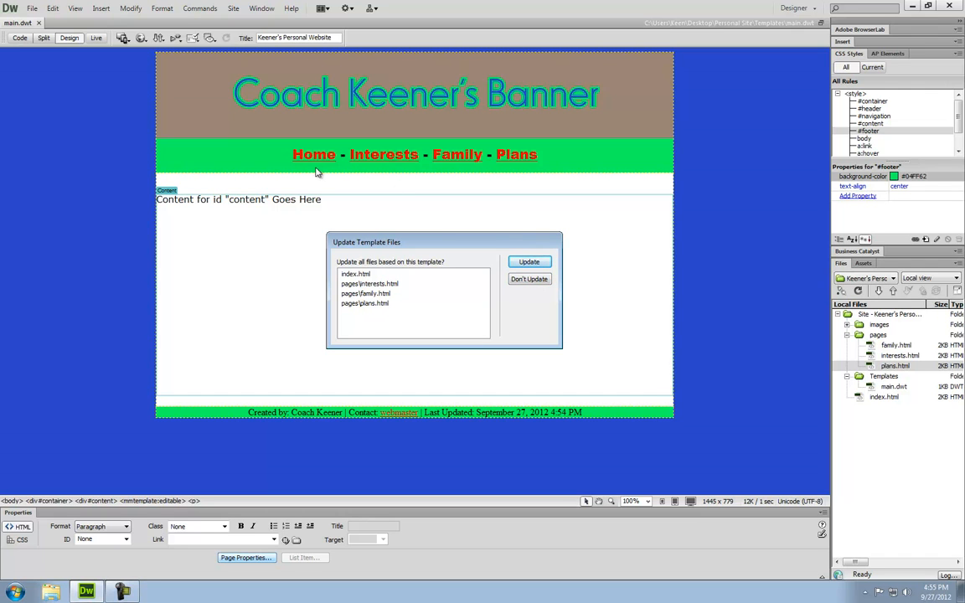
pyautogui.click(529, 262)
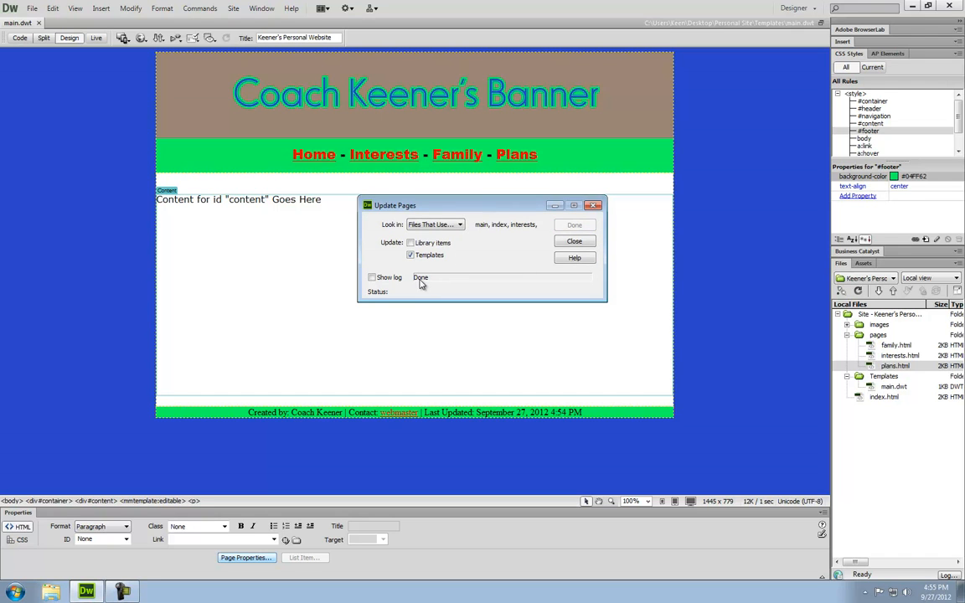
pyautogui.click(576, 244)
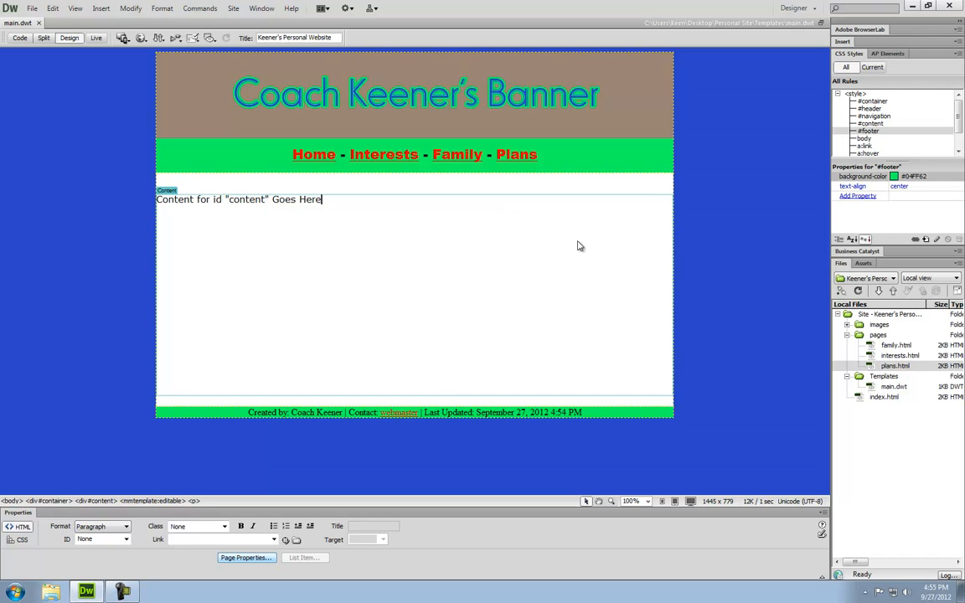
pyautogui.click(33, 10)
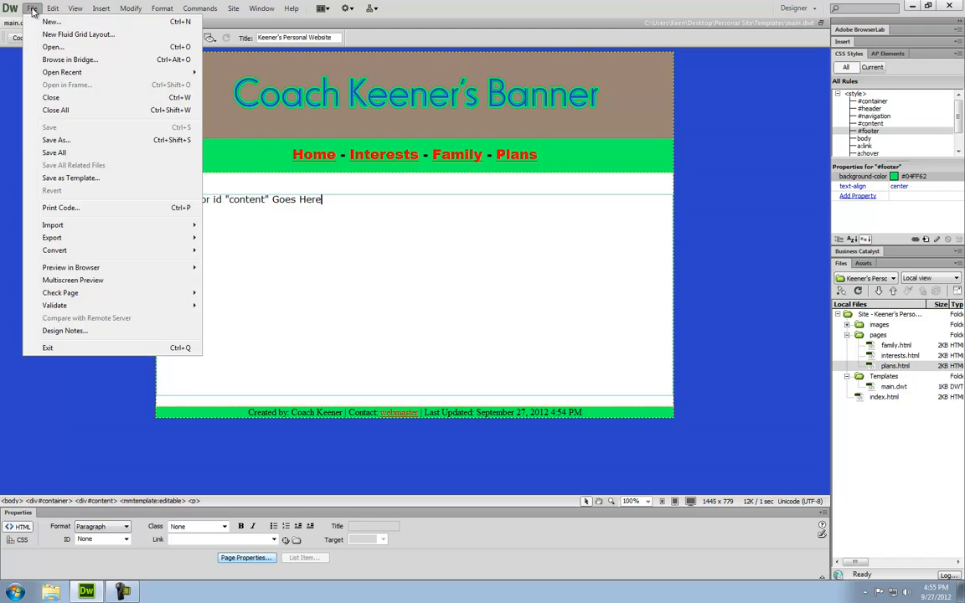
pyautogui.click(52, 152)
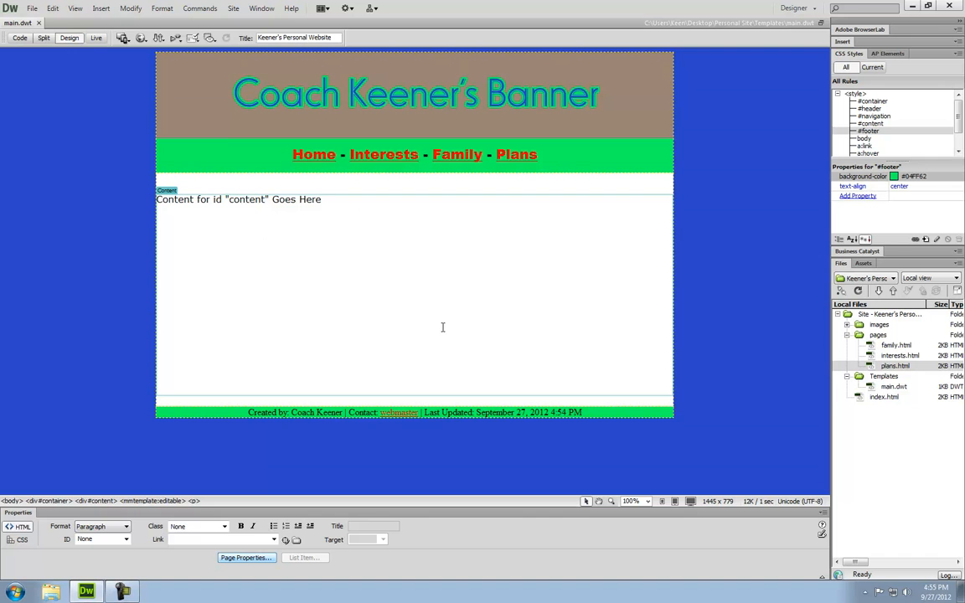
# Step: Open index.html from the site files and preview it in Chrome
pyautogui.doubleClick(884, 397)
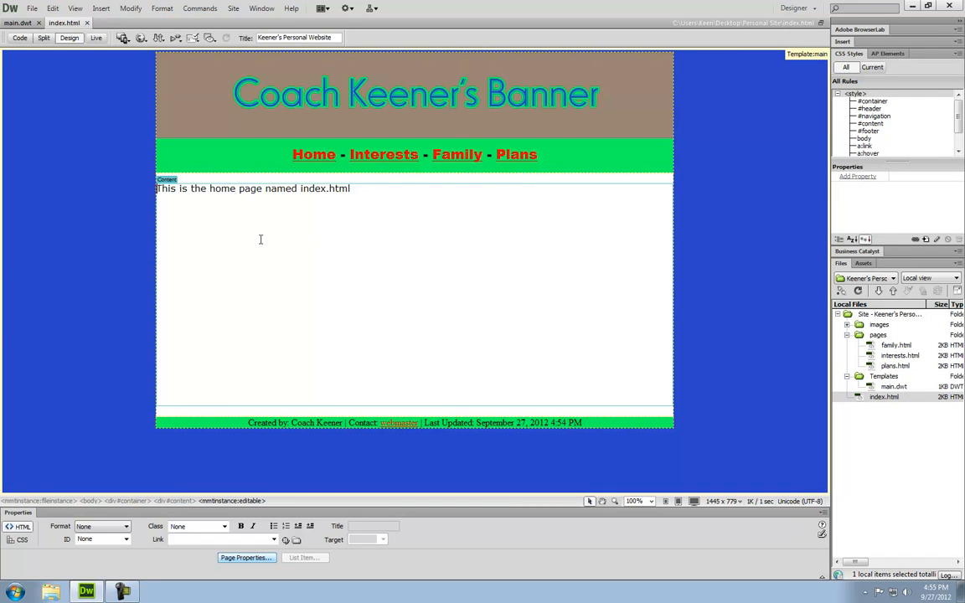
pyautogui.click(142, 38)
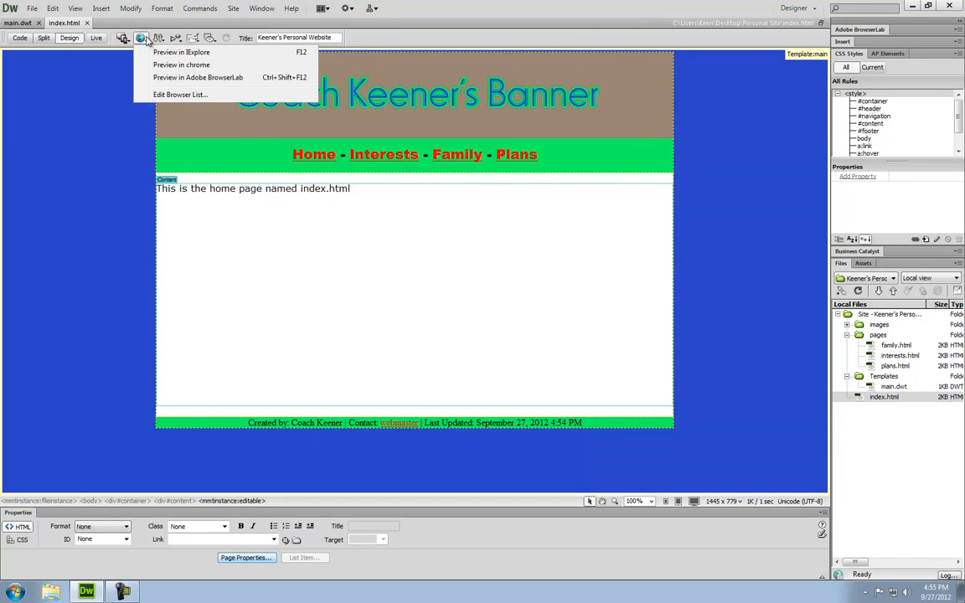
pyautogui.click(195, 75)
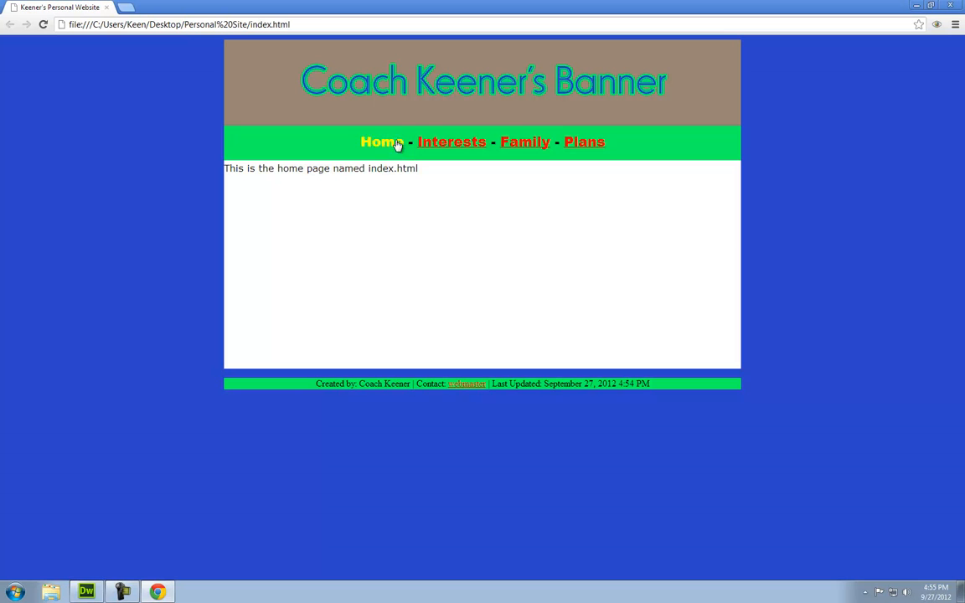
# Step: Test the Interests, Family, Plans and Home navigation links in the browser preview and close the browser
pyautogui.click(444, 147)
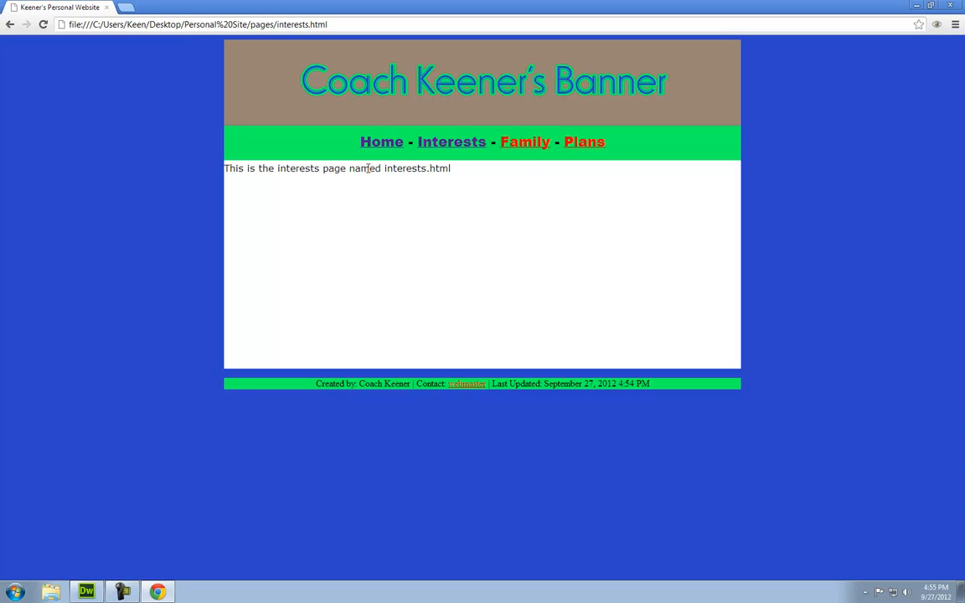
pyautogui.click(521, 148)
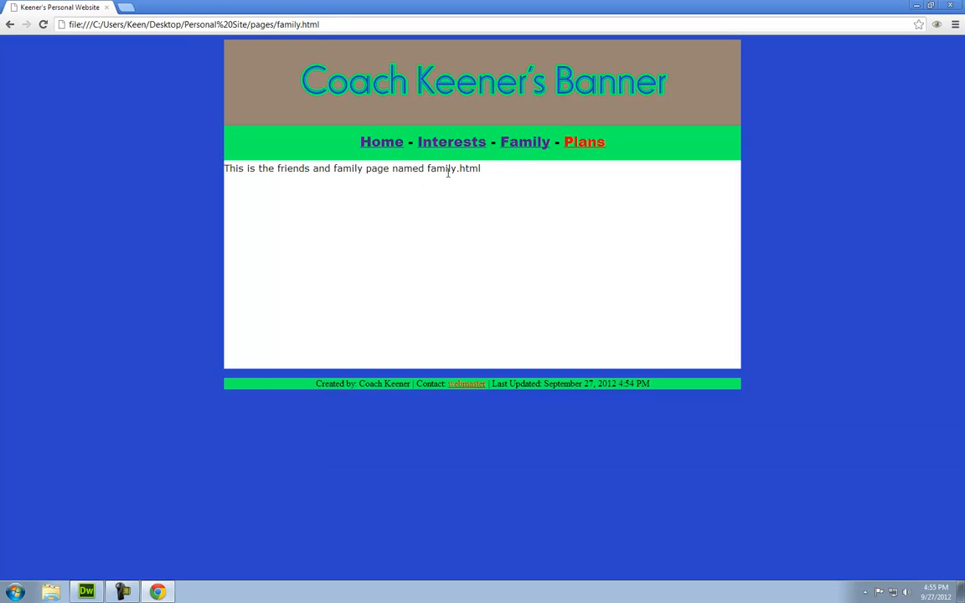
pyautogui.click(586, 147)
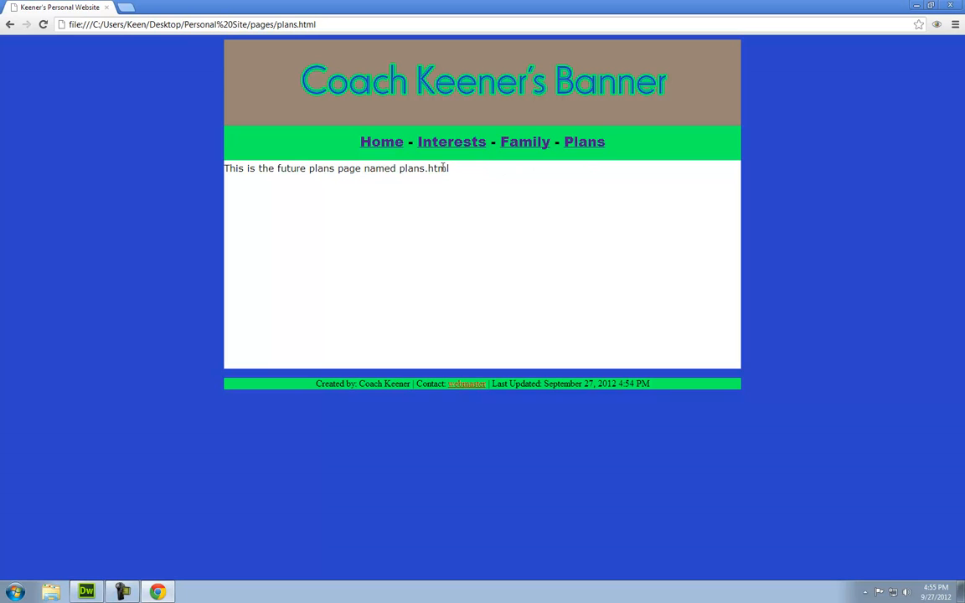
pyautogui.click(392, 153)
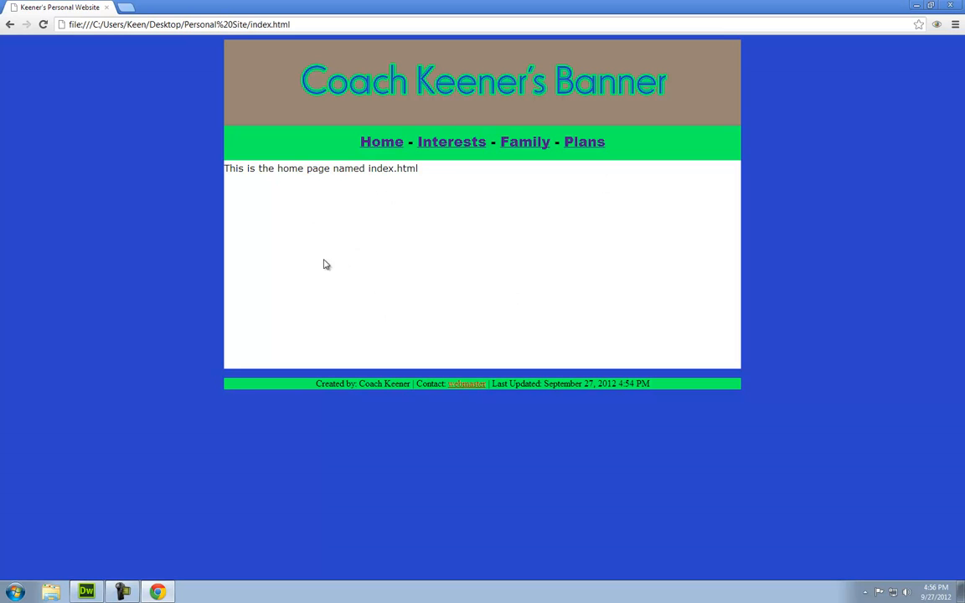
pyautogui.click(953, 6)
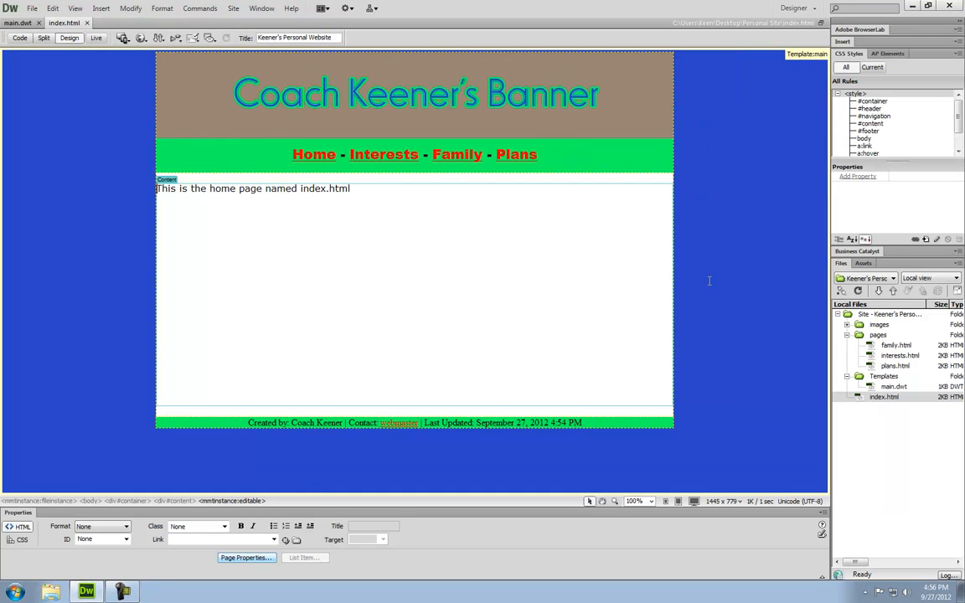